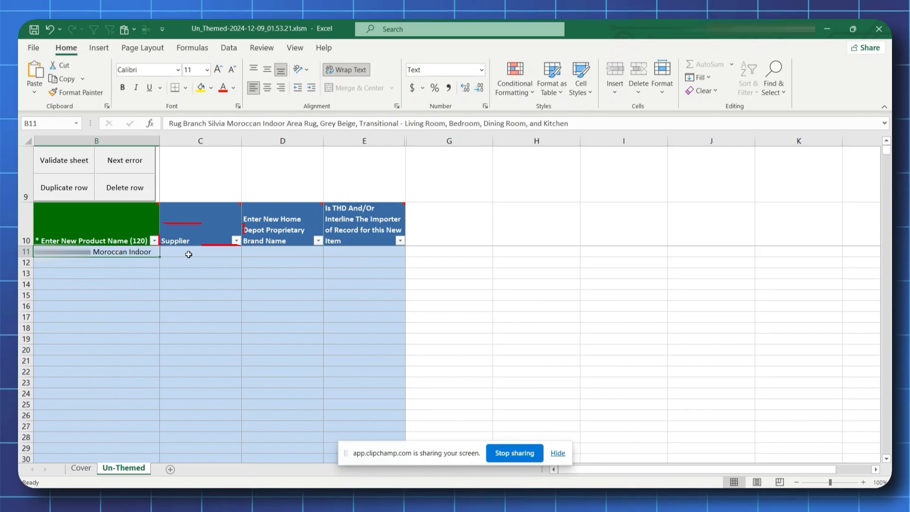
- Fill in the supplier for the new product in row 11 with the listed GLN
left_click(204, 256)
left_click(246, 254)
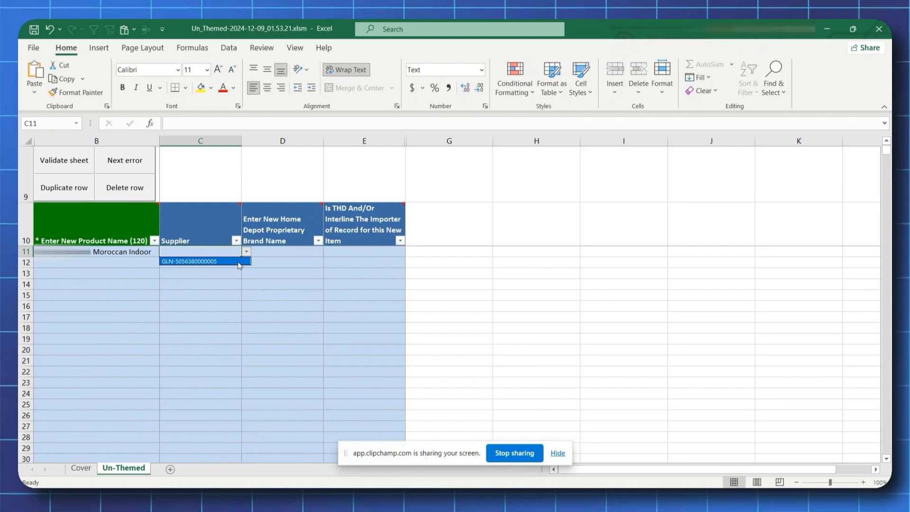
left_click(243, 261)
- Set the Home Depot proprietary brand name in row 11 to .N/A and open the importer-of-record choices
left_click(294, 255)
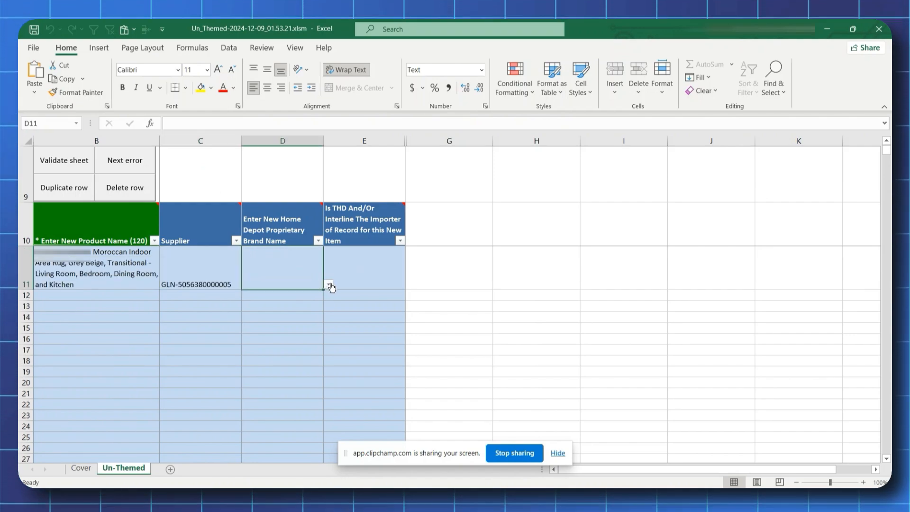
left_click(327, 284)
left_click(309, 294)
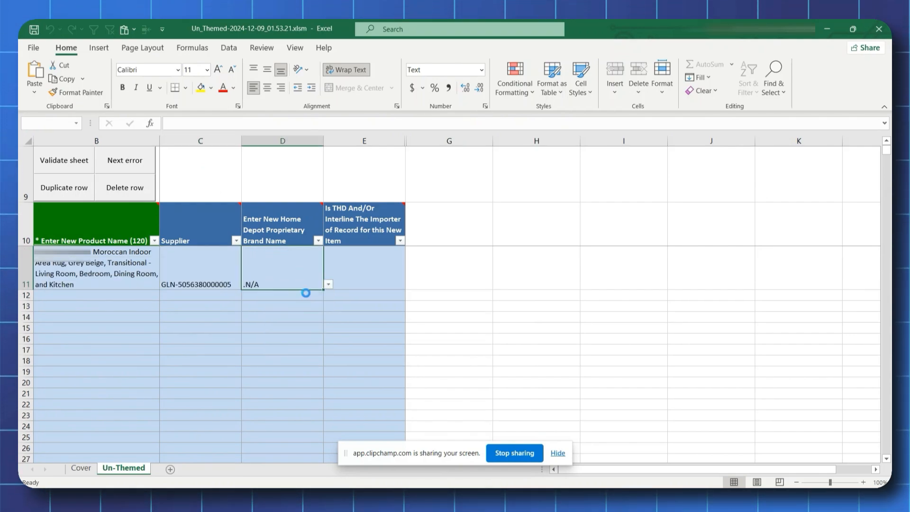
left_click(377, 273)
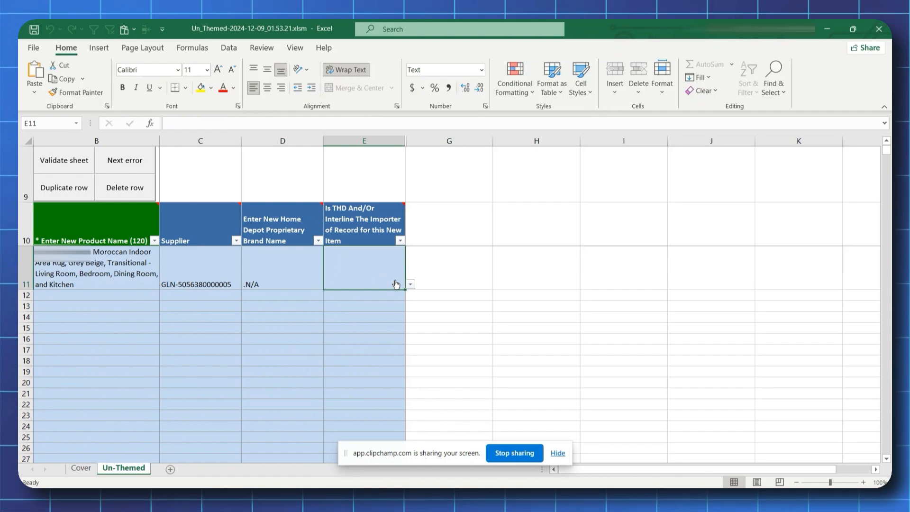
left_click(410, 284)
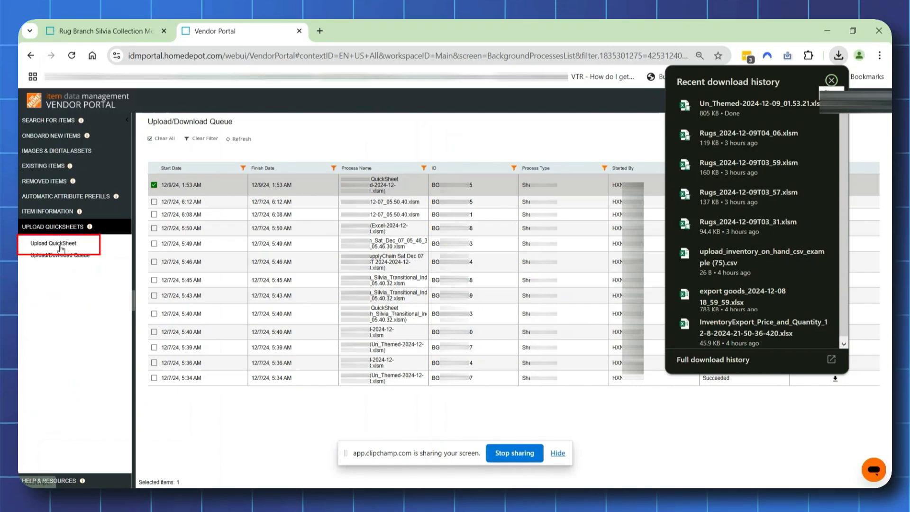
- Upload Un_Themed-2024-12-09_01.53.21.xlsm as a QuickSheet in the Home Depot Vendor Portal and refresh the queue
left_click(61, 244)
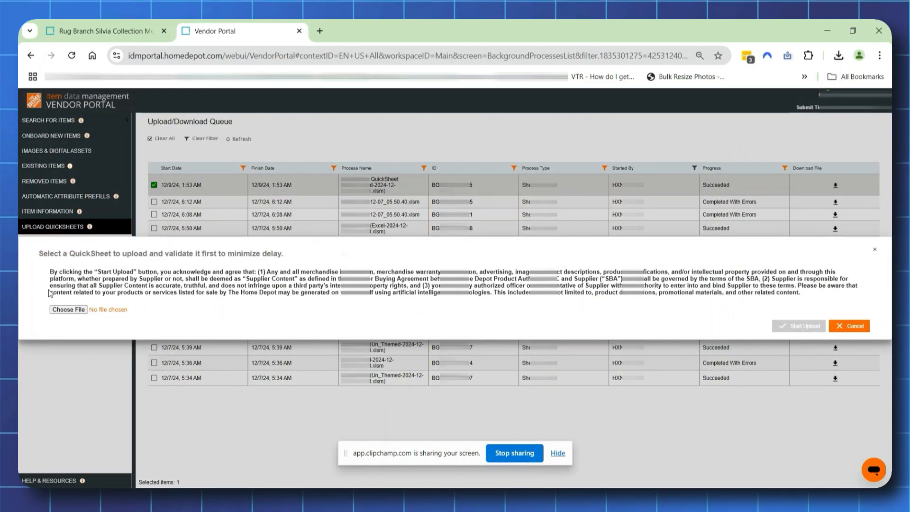
left_click(66, 309)
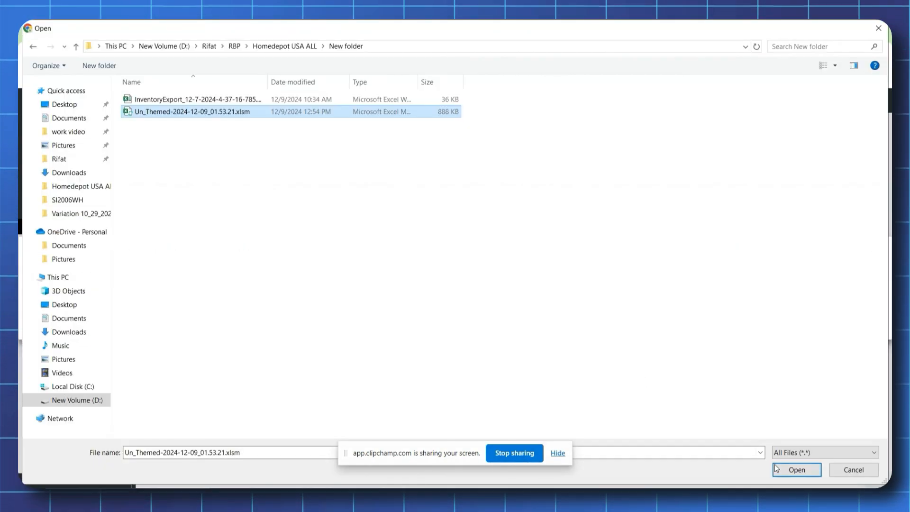
left_click(795, 469)
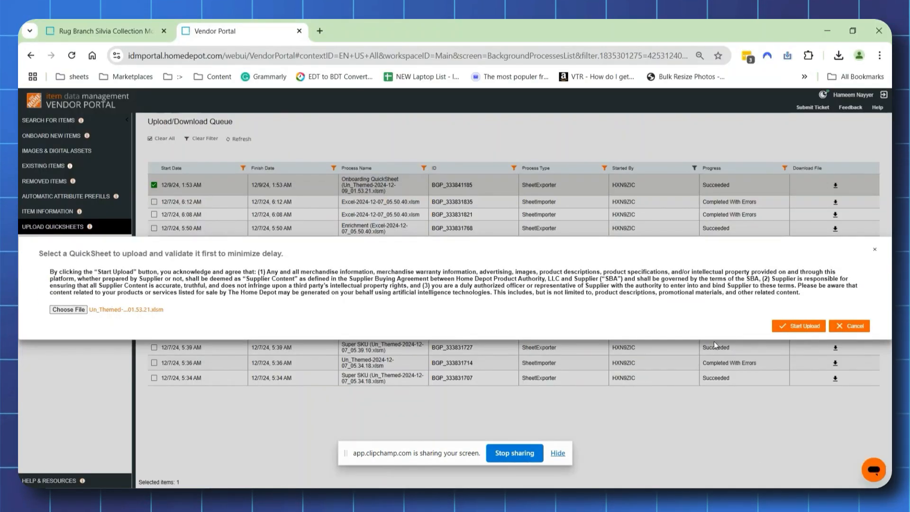
left_click(789, 327)
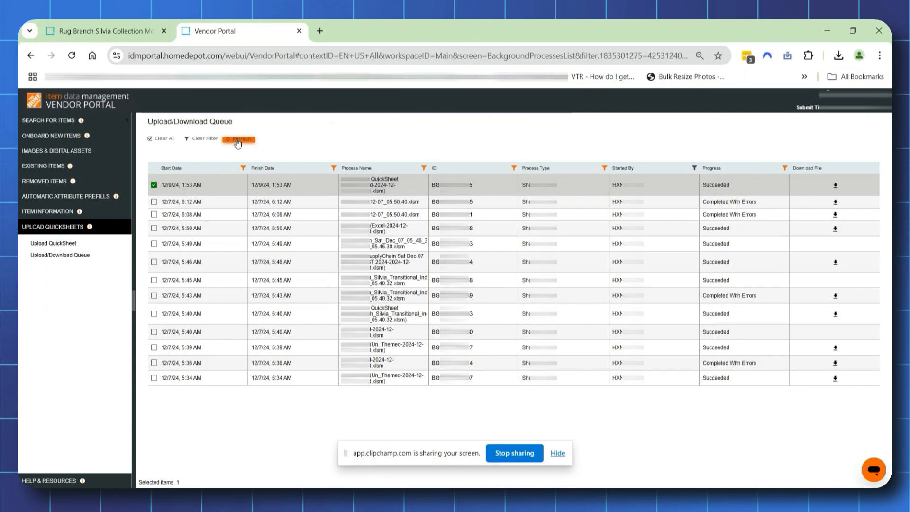
left_click(237, 140)
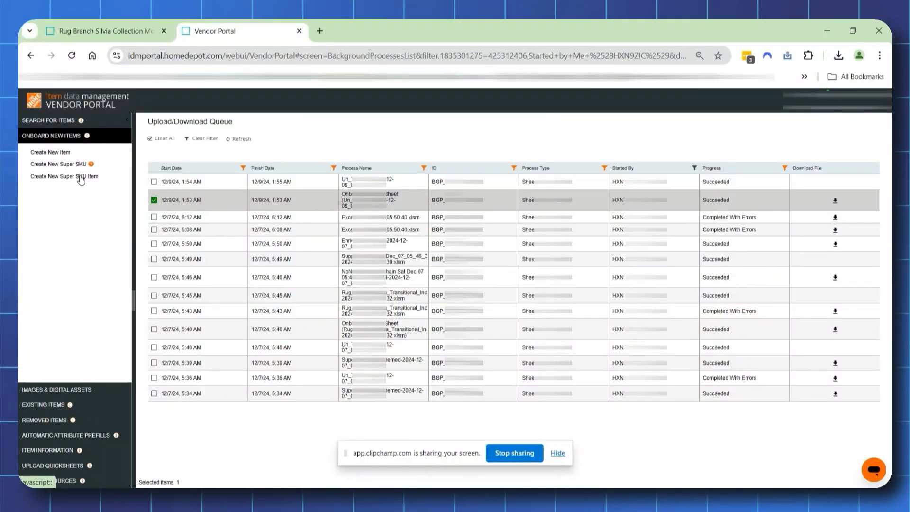
- Start generating a QuickSheet for a new Super SKU item in the indoor individual rugs Un-Themed category
left_click(81, 178)
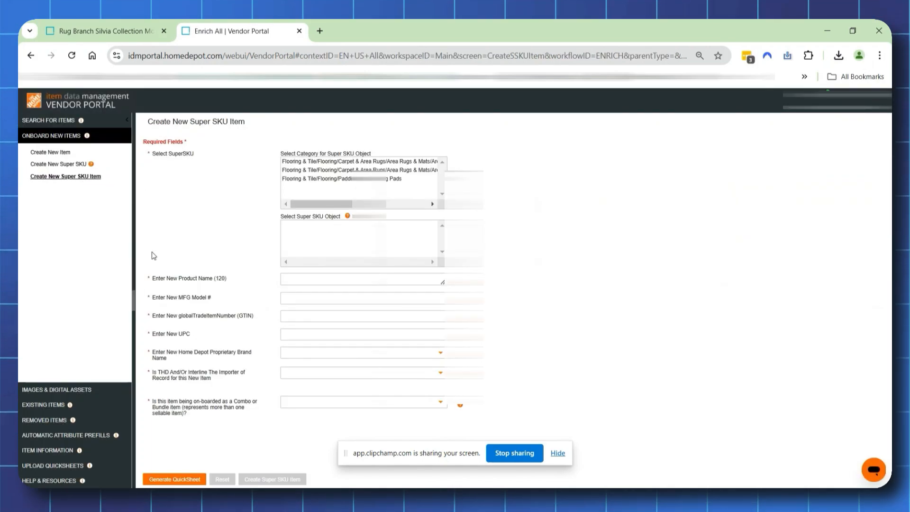
left_click(183, 476)
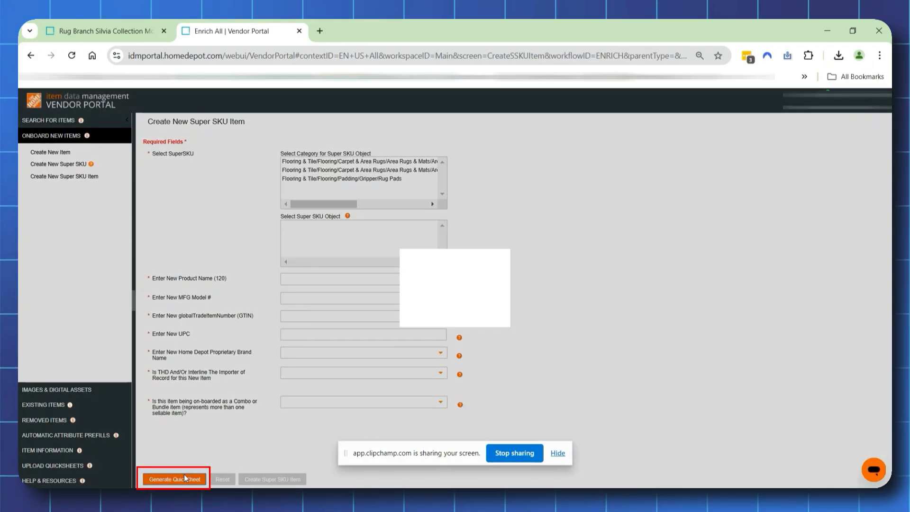
left_click(383, 241)
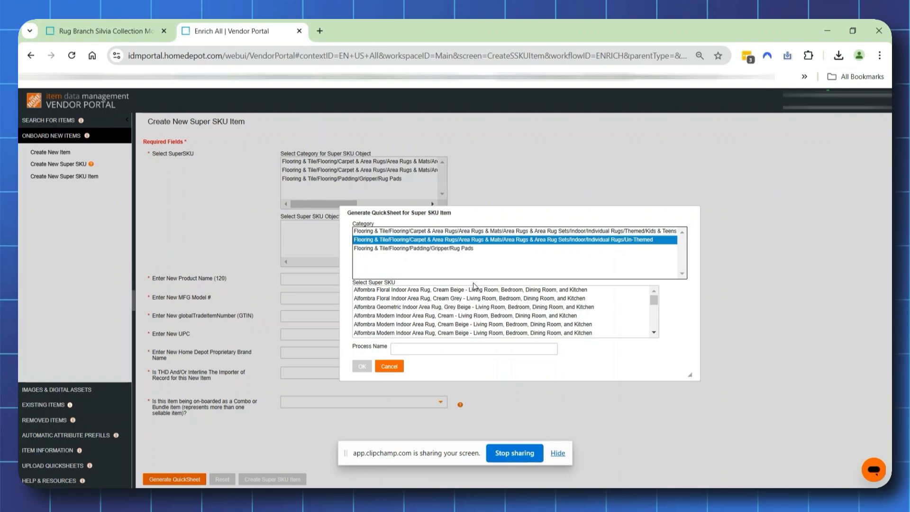
- Find and select the Rug Branch Silvia Moroccan Grey Beige Super SKU and generate its QuickSheet with process name AR7050GY46
key("ctrl+f")
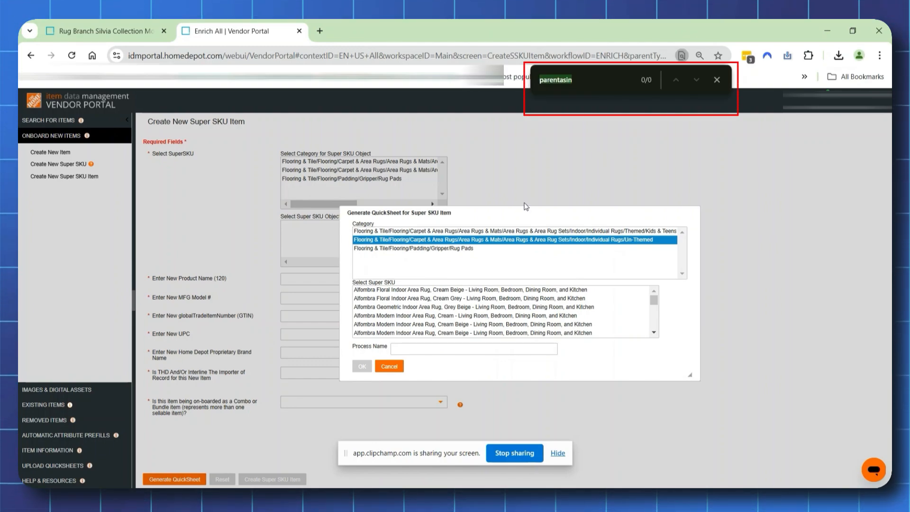
type("Rug Branch Silvia Moroccan Indoor Area Rug, Grey Beige, Transitional - Living Room, Bedroom, Dining Room, and Kitchen")
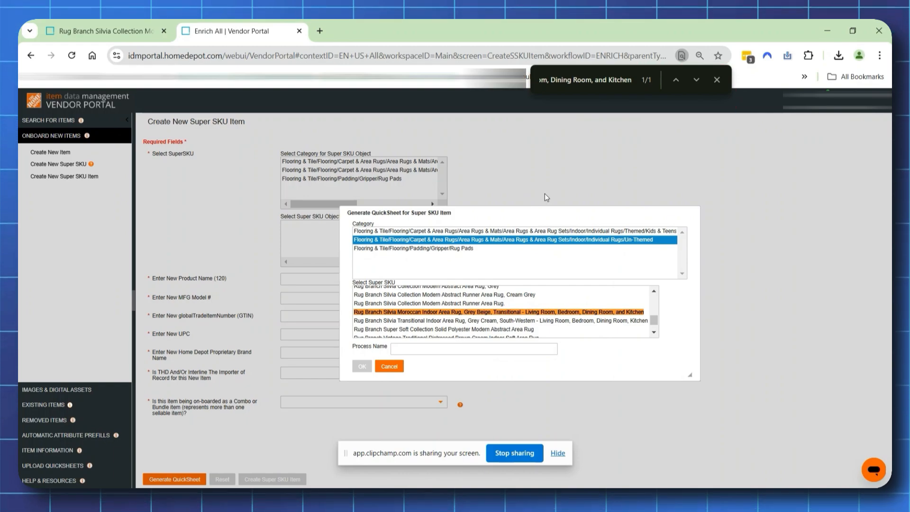
left_click(462, 314)
left_click(404, 350)
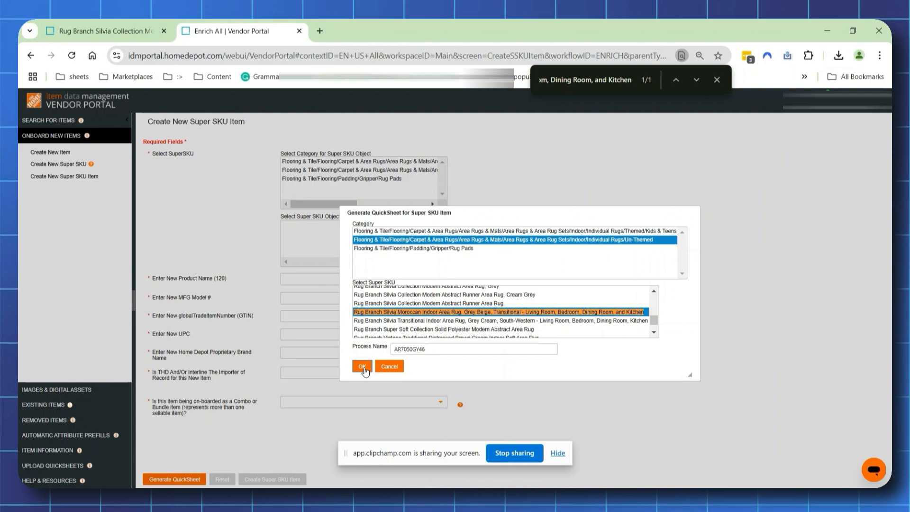
left_click(363, 368)
- Download the newly generated AR7050GY46 QuickSheet from the Upload/Download Queue
left_click(63, 467)
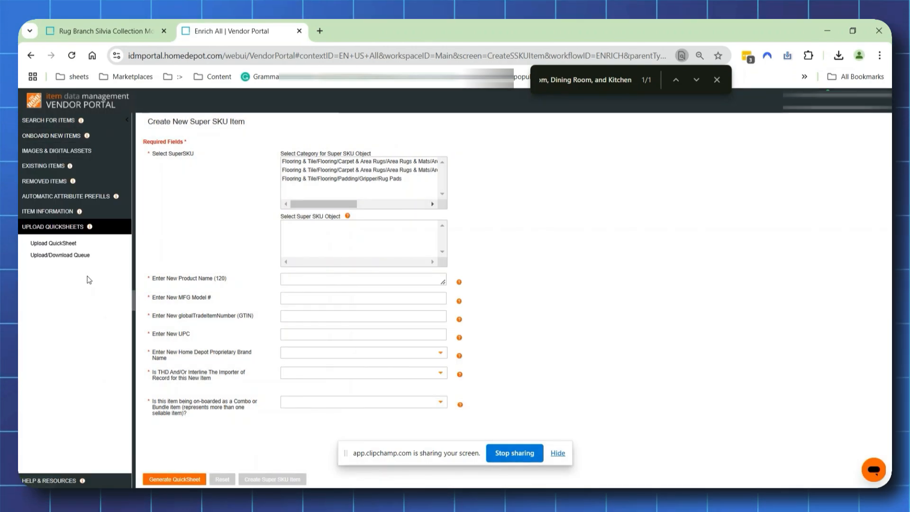
left_click(66, 259)
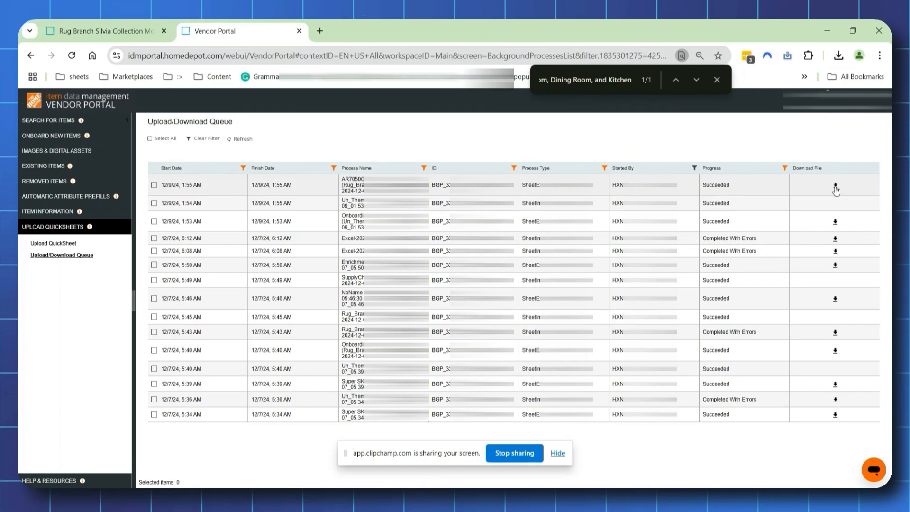
left_click(835, 186)
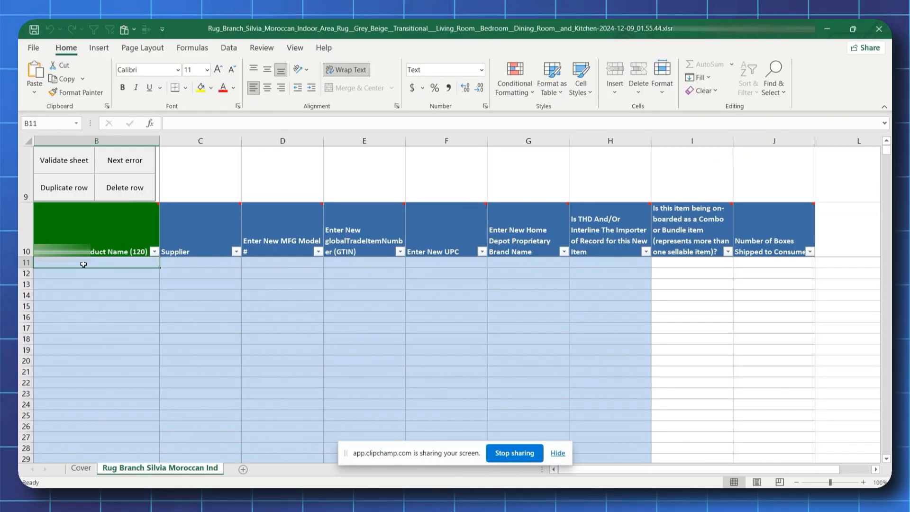
- In the downloaded Excel sheet, paste the 4'x6' Grey Beige Moroccan rug's product name and the supplier GLN into row 11
right_click(84, 264)
left_click(107, 256)
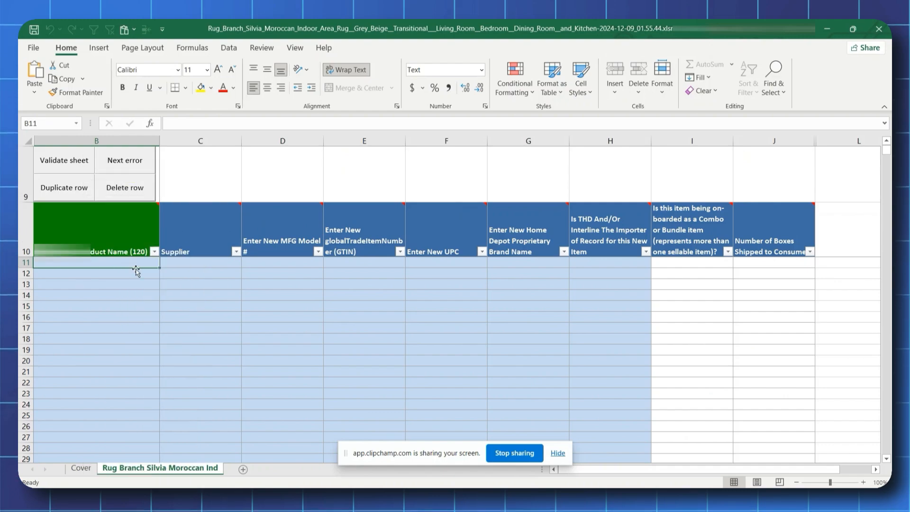
left_click(223, 266)
key("ctrl+v")
- Paste AR7050GY46 as the MFG model number in row 11
left_click(288, 268)
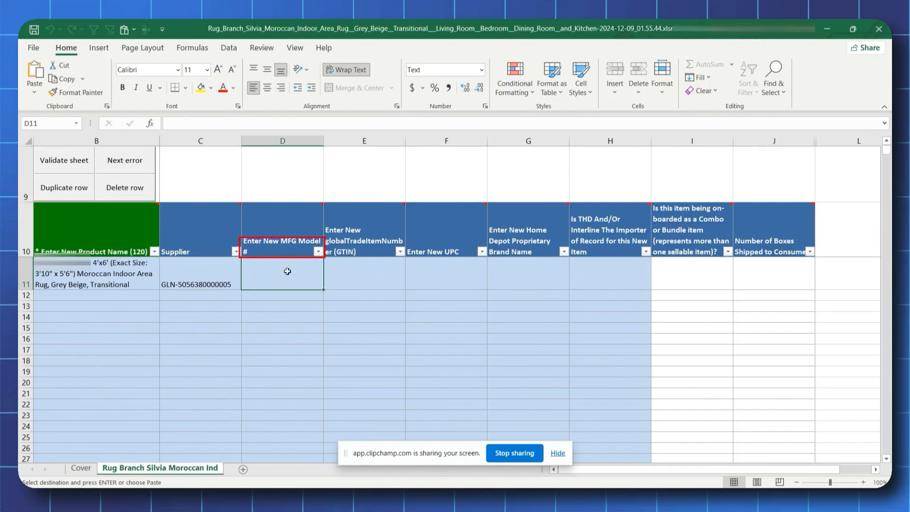
right_click(289, 268)
left_click(334, 256)
left_click(379, 272)
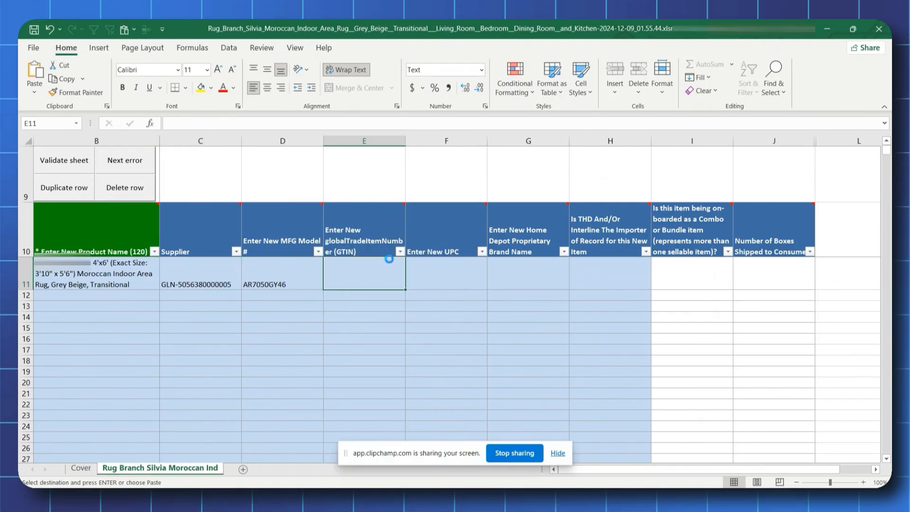
key("ctrl+v")
left_click(423, 269)
right_click(425, 269)
left_click(470, 256)
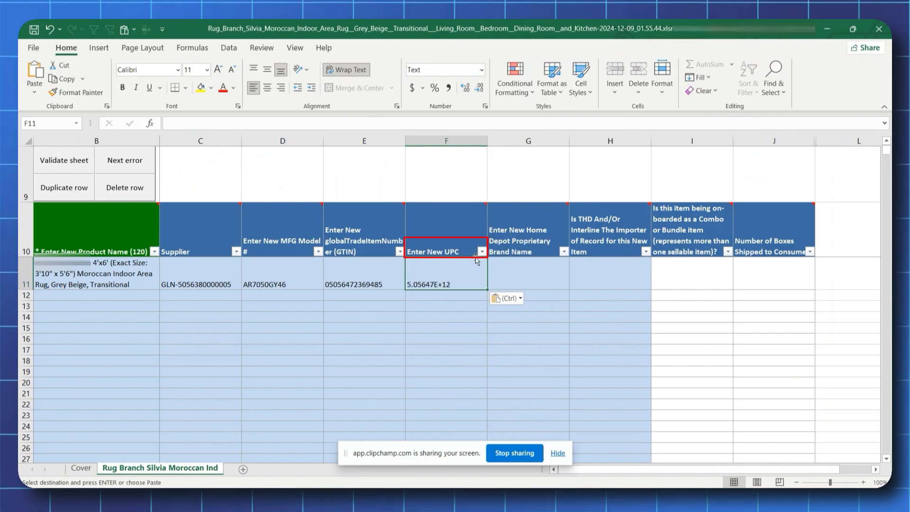
- Set row 11's Home Depot proprietary brand name to .N/A and the THD/Interline importer-of-record answer to N
left_click(513, 273)
left_click(574, 284)
left_click(541, 294)
left_click(627, 280)
left_click(655, 284)
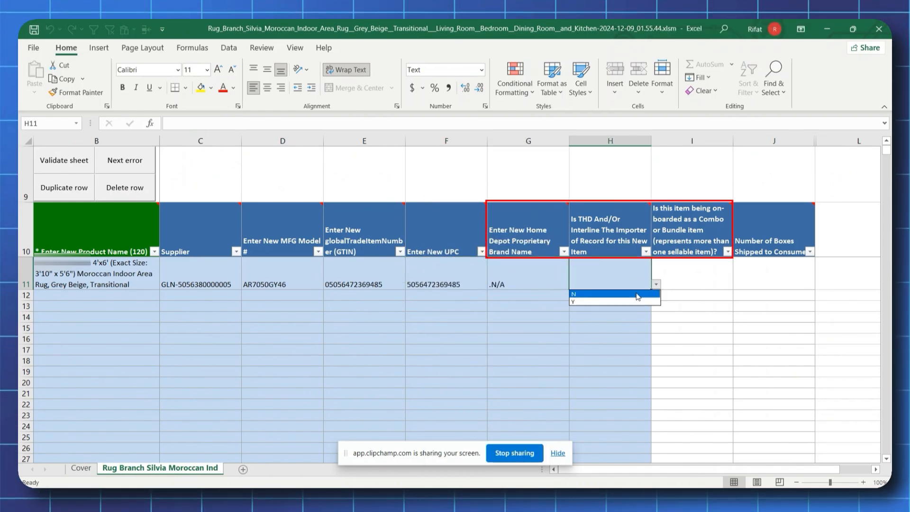
left_click(637, 299)
- Set row 11's combo or bundle answer to N and open the cell for the number of boxes shipped for editing
left_click(706, 278)
left_click(738, 284)
left_click(720, 299)
left_click(788, 281)
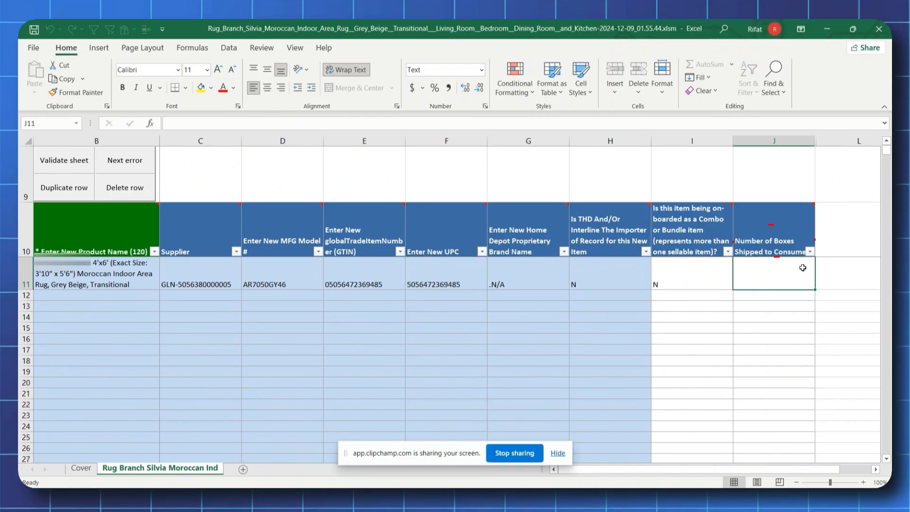
double_click(803, 267)
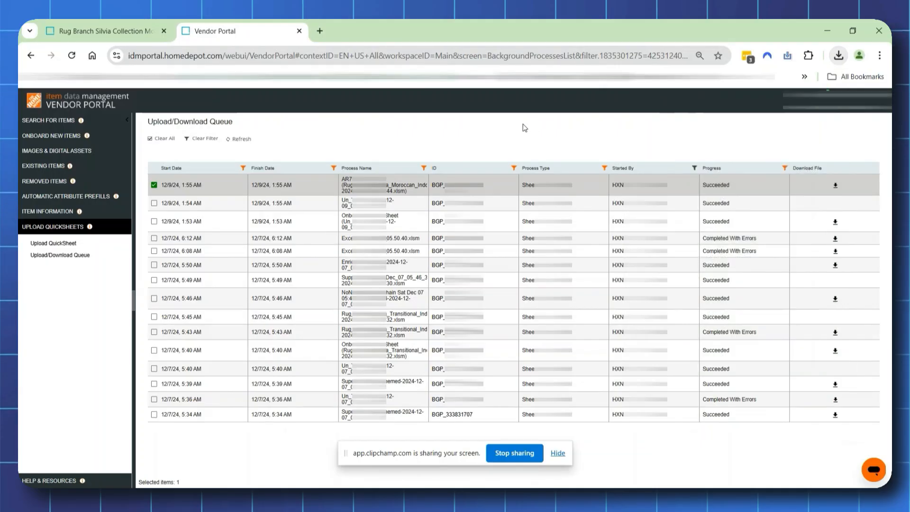
- Upload the completed Rug Branch Silvia Moroccan item QuickSheet in the Vendor Portal and refresh the queue
left_click(53, 242)
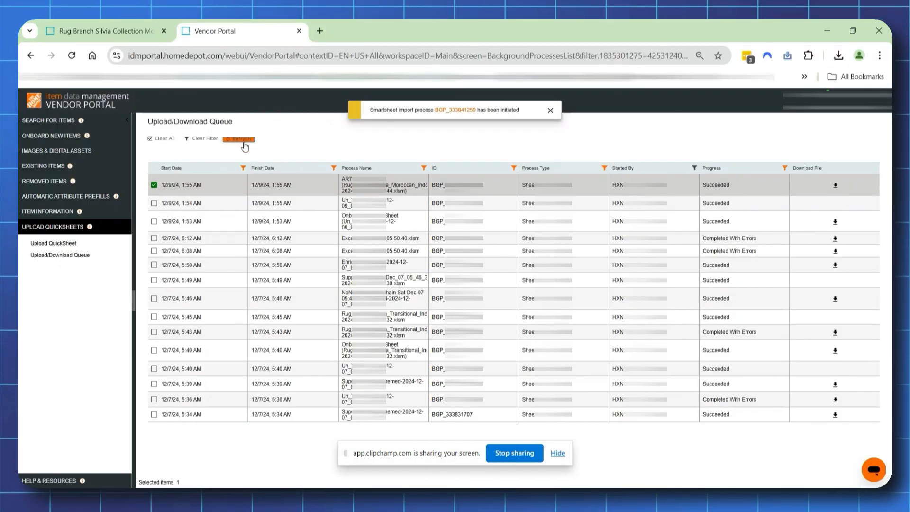
left_click(244, 141)
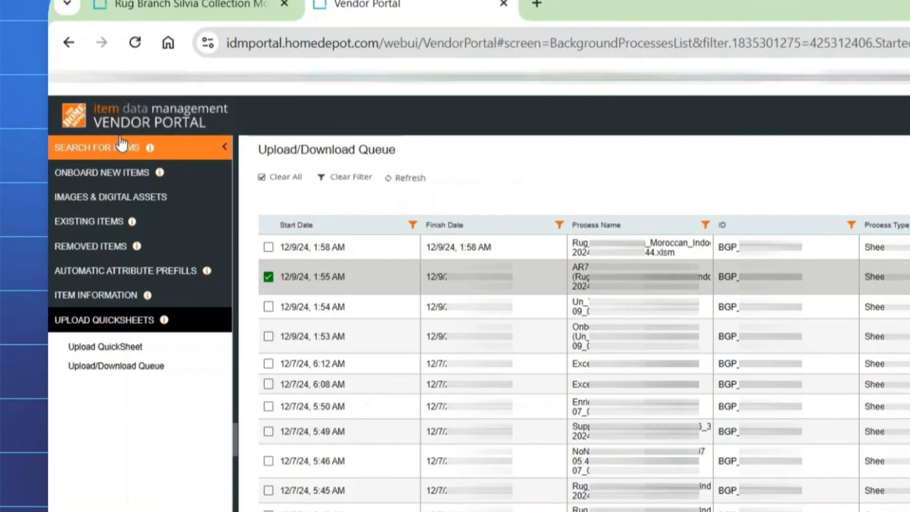
- Search items by MFG Model # for AR7050GY46 and show the Supply Chain Enrich results
left_click(121, 147)
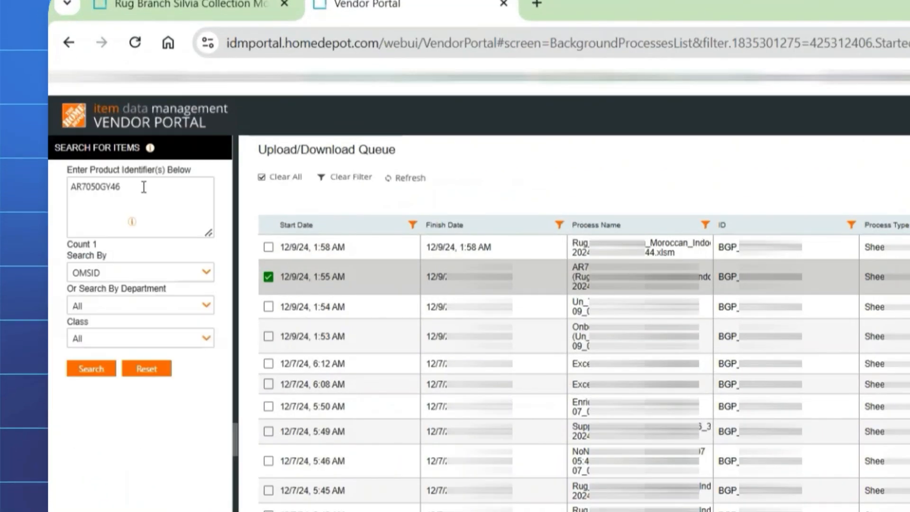
left_click(100, 368)
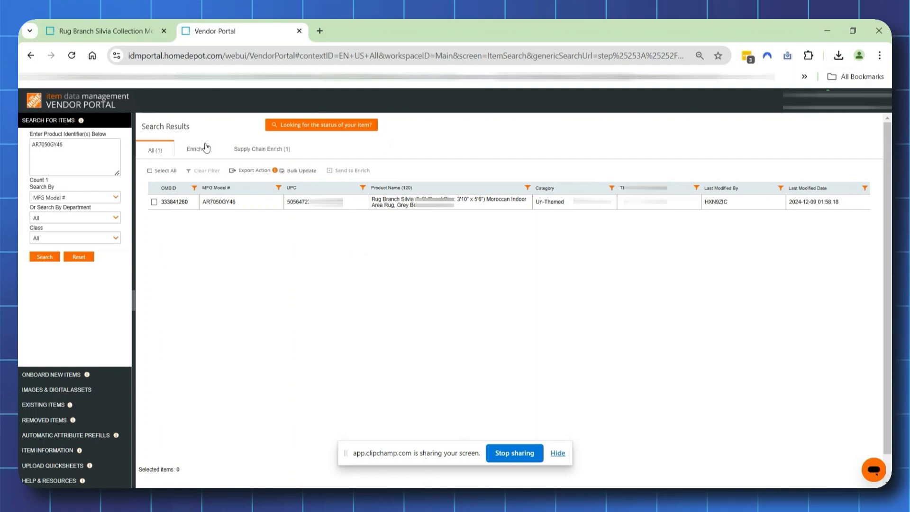
left_click(264, 150)
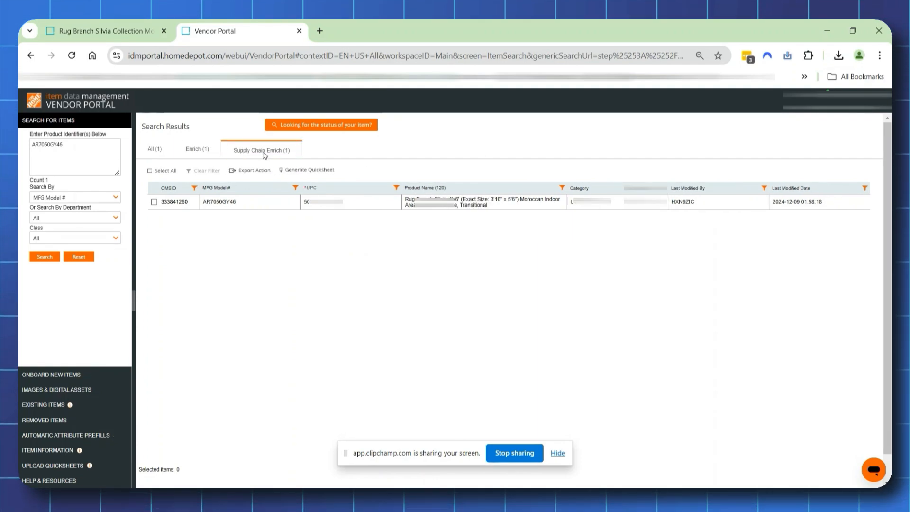
- Select the AR7050GY46 item and generate its Enrich SupplyChain Export Configuration QuickSheet with process name AR7050GY46
left_click(154, 202)
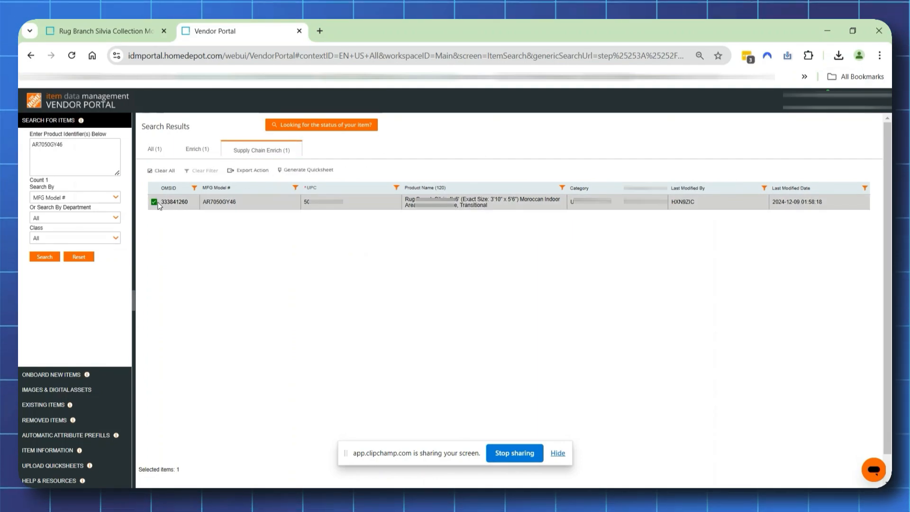
left_click(285, 173)
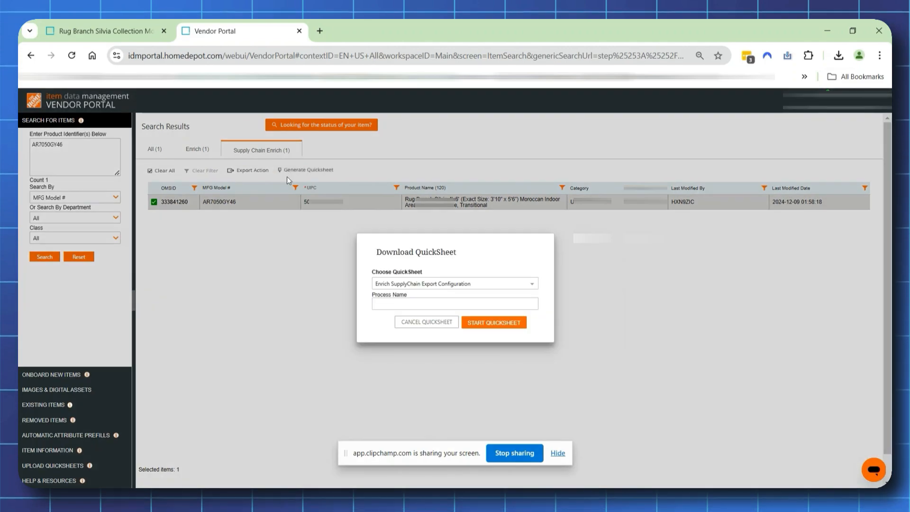
key("ctrl+grave")
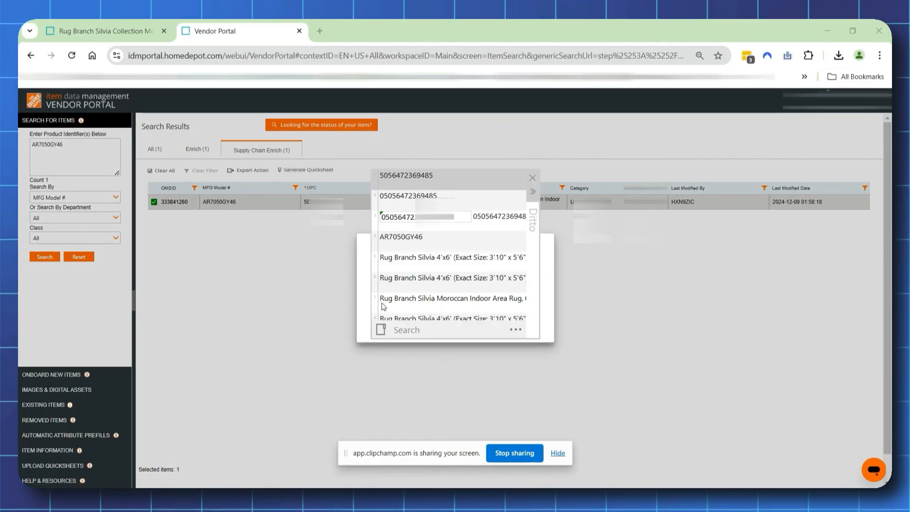
left_click(398, 237)
double_click(398, 237)
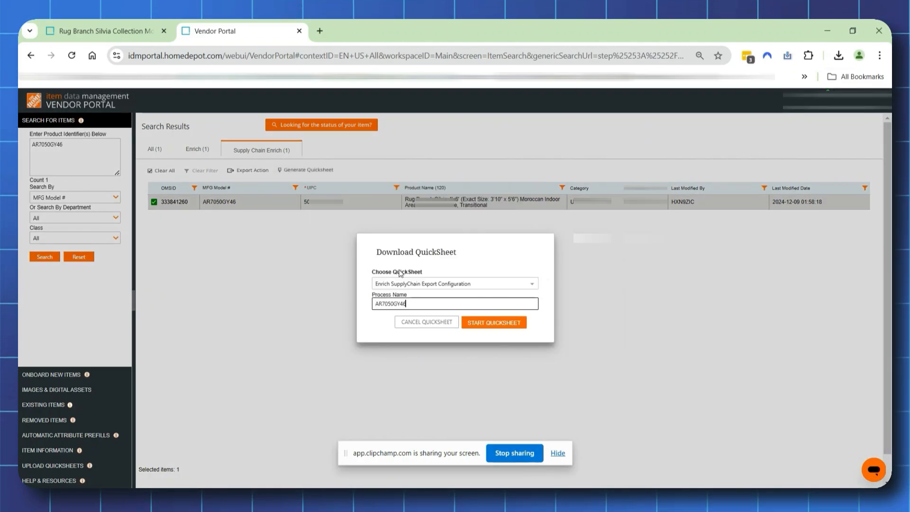
left_click(492, 324)
- Download the generated AR7050GY46 supply chain QuickSheet from the Upload/Download Queue
left_click(52, 466)
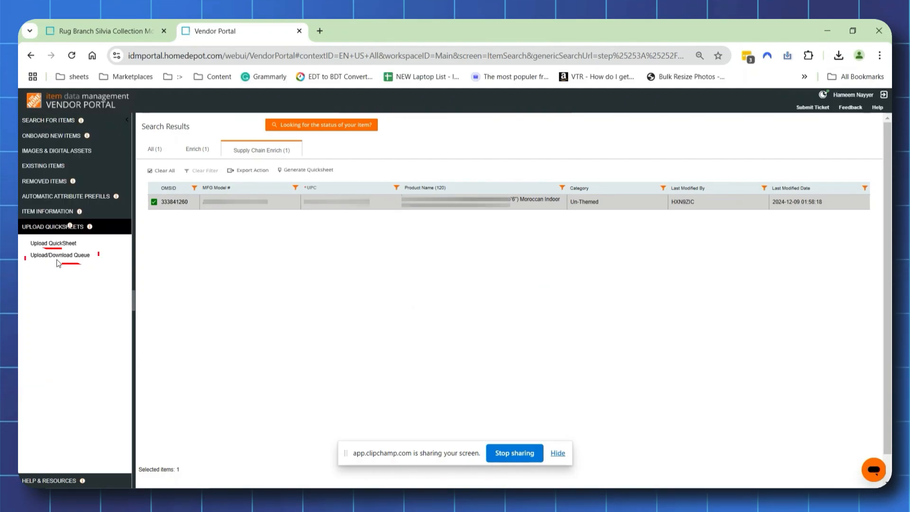
left_click(59, 256)
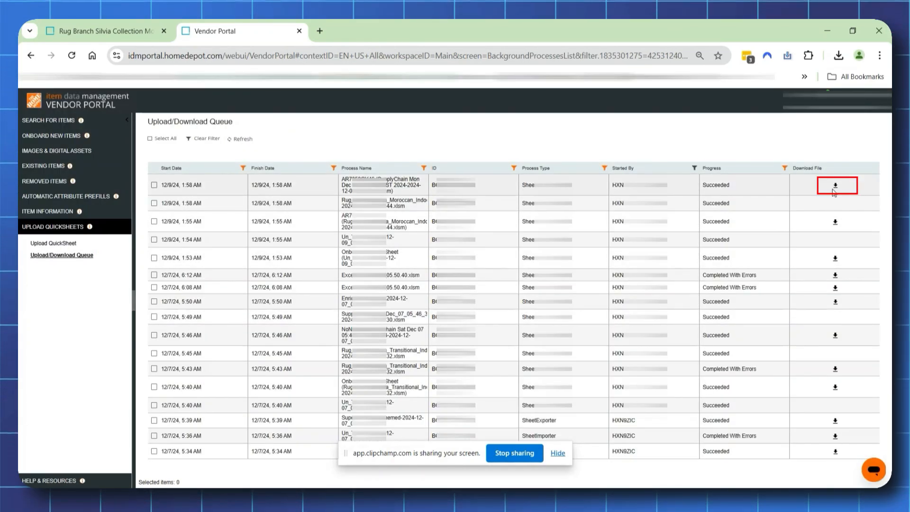
left_click(835, 185)
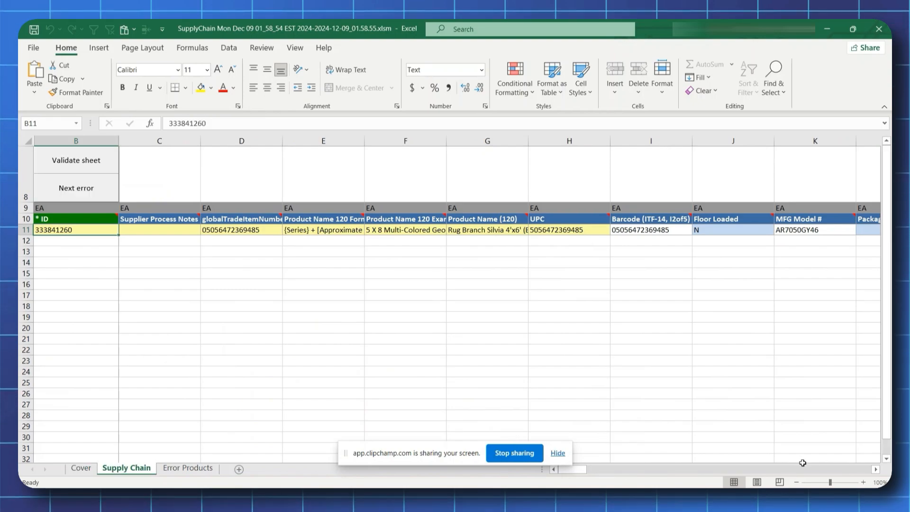
- Examine the packaged weight, depth, width and height fields for row 11 in the Supply Chain sheet
left_click(876, 469)
left_click(875, 469)
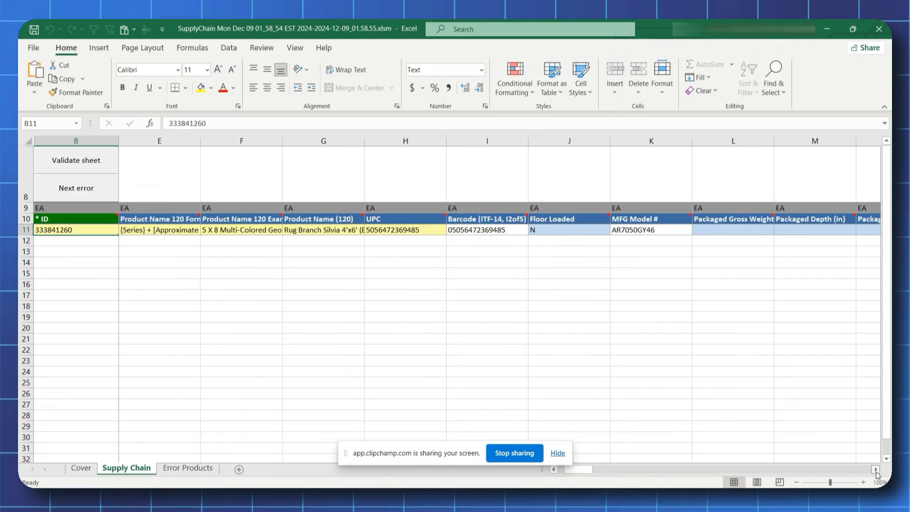
left_click(876, 469)
left_click(875, 469)
left_click(875, 469)
left_click(876, 469)
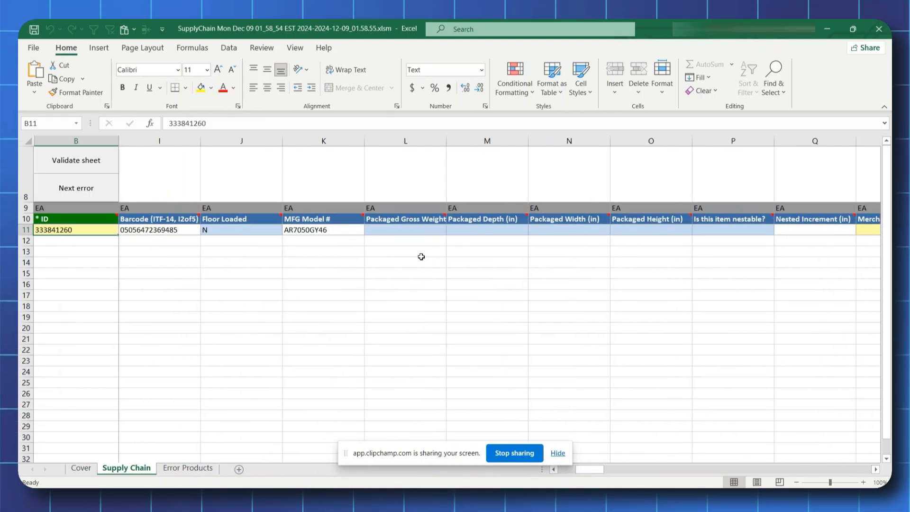
left_click(483, 230)
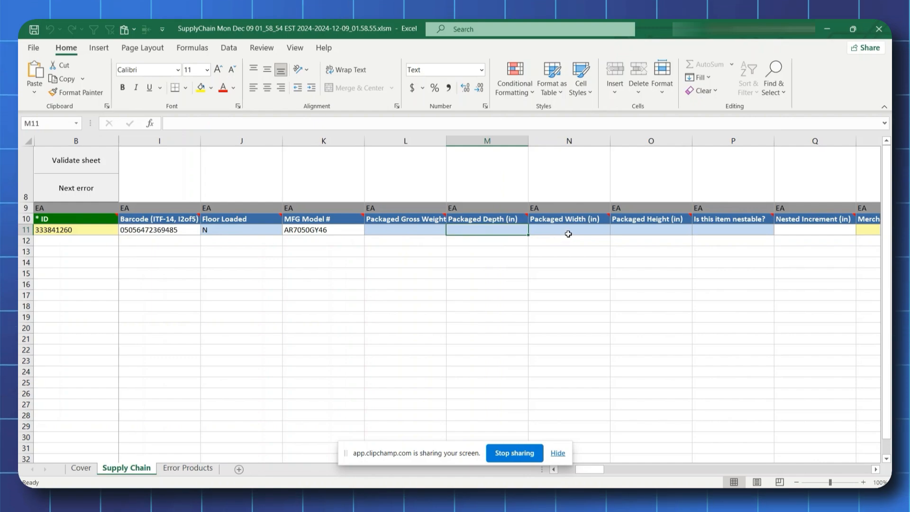
key("Tab")
key("Tab")
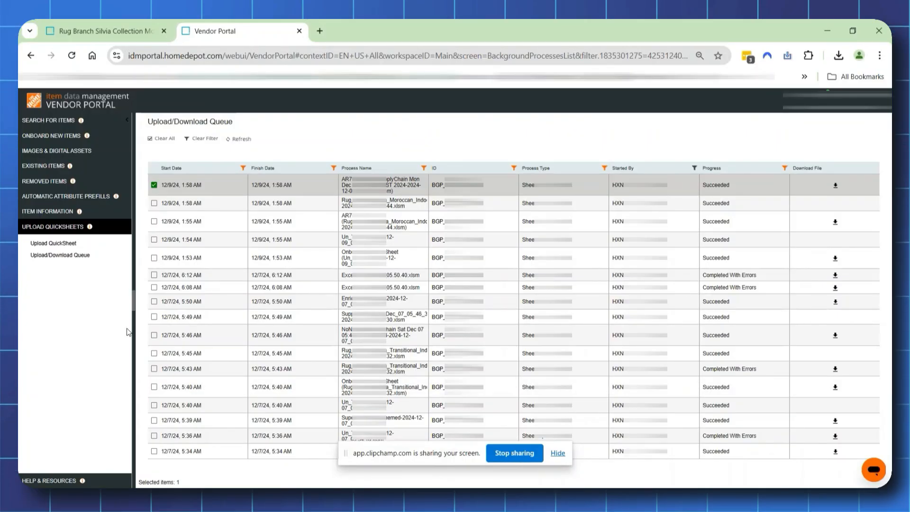
- Switch to the Vendor Portal, upload the completed supply chain QuickSheet and refresh the queue
left_click(66, 245)
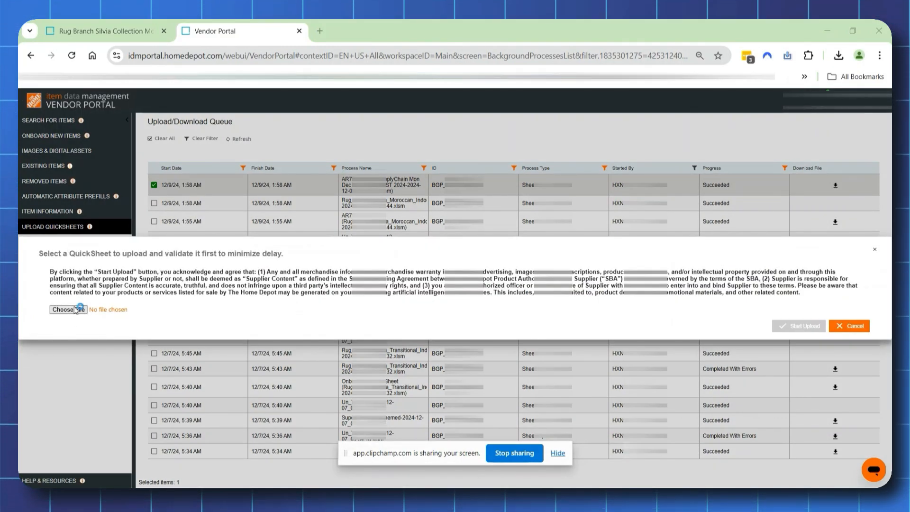
left_click(792, 327)
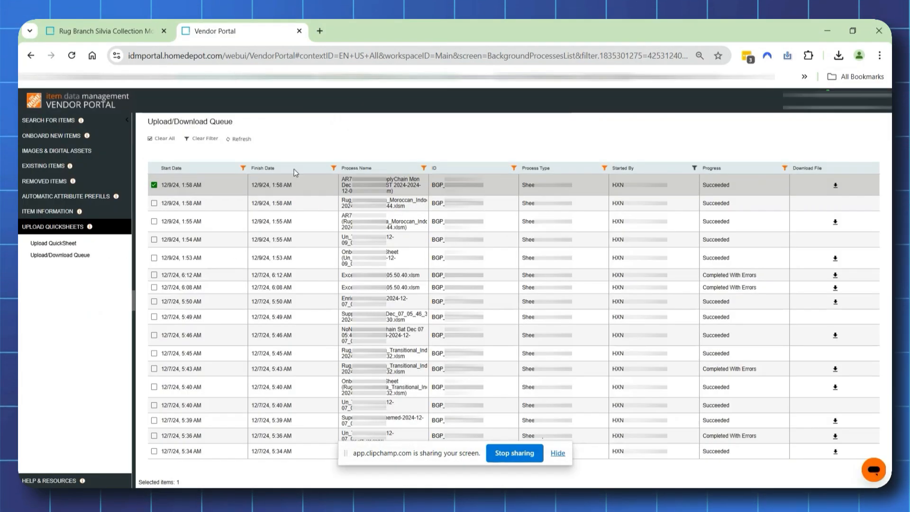
left_click(249, 142)
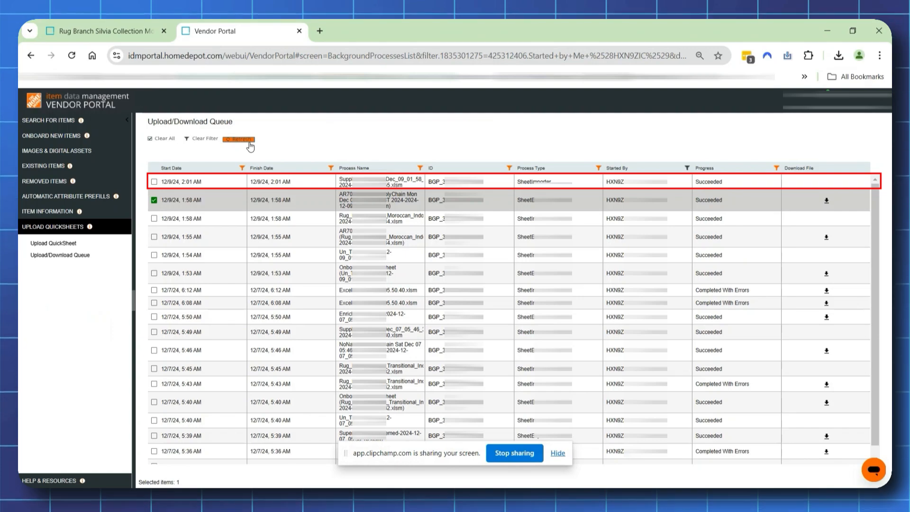
- Search items by MFG Model # for AR7050GY46 again and show the Enrich results
left_click(76, 120)
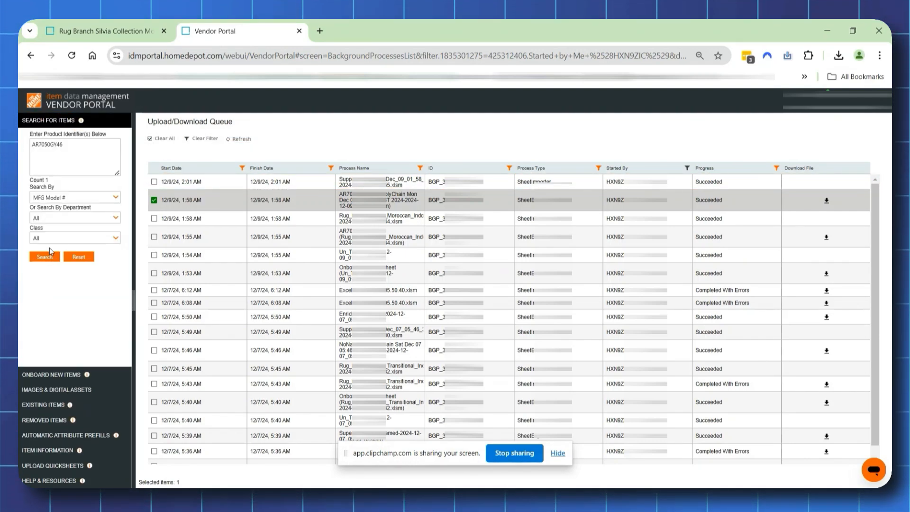
left_click(49, 256)
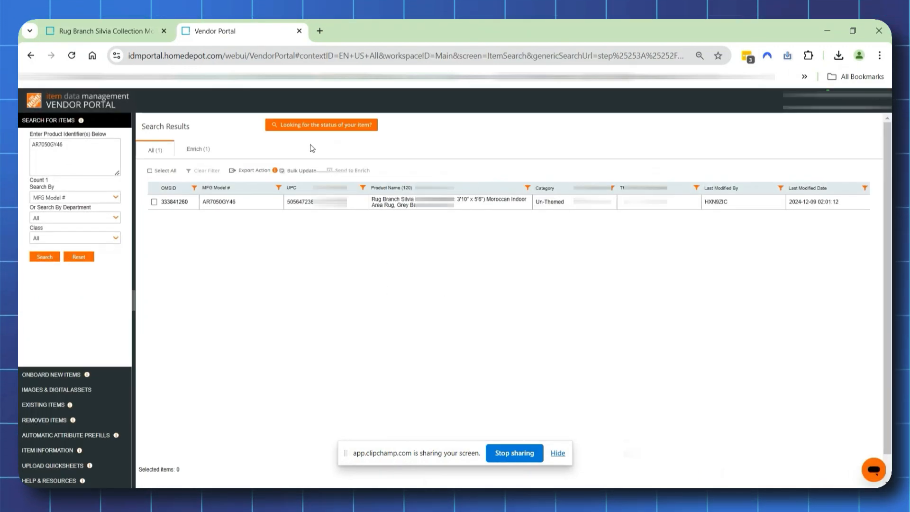
left_click(194, 151)
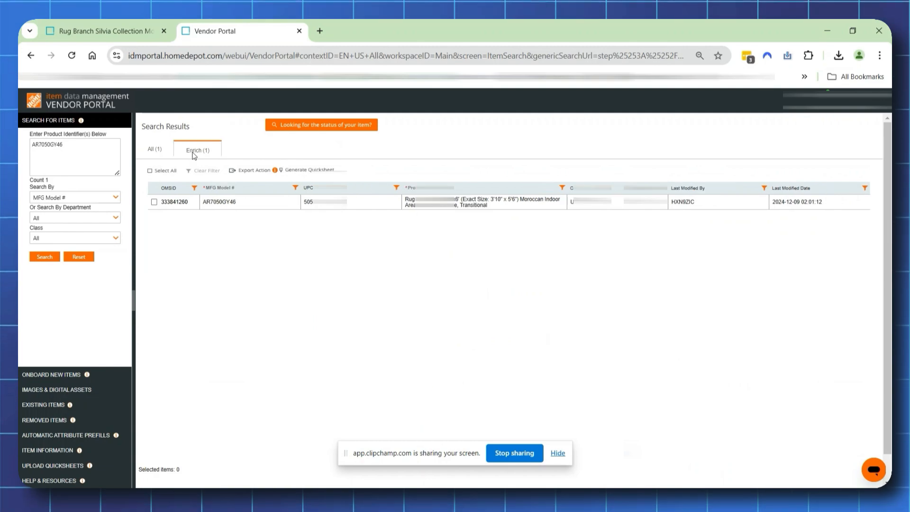
- Select the AR7050GY46 item and generate its Item and Super SKU Item Enrich Export Configuration QuickSheet with process name AR7050GY46
left_click(154, 202)
left_click(294, 171)
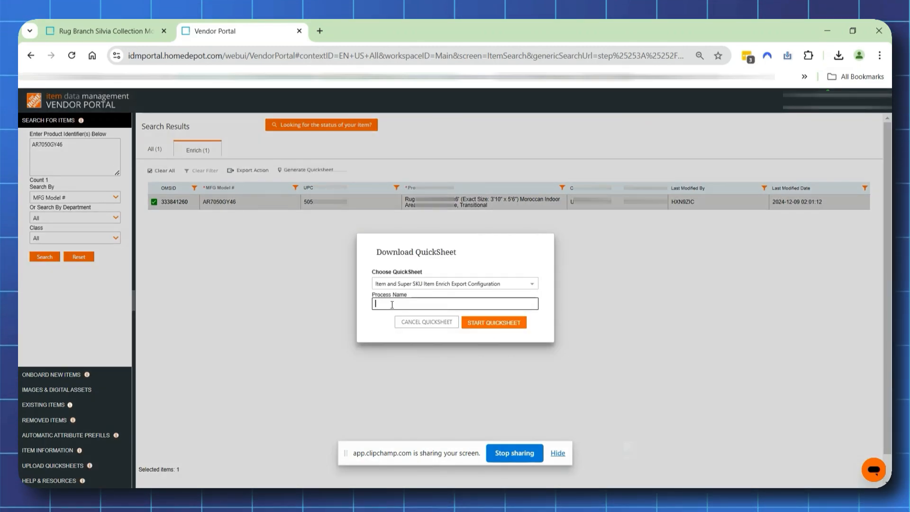
key("ctrl+grave")
double_click(398, 245)
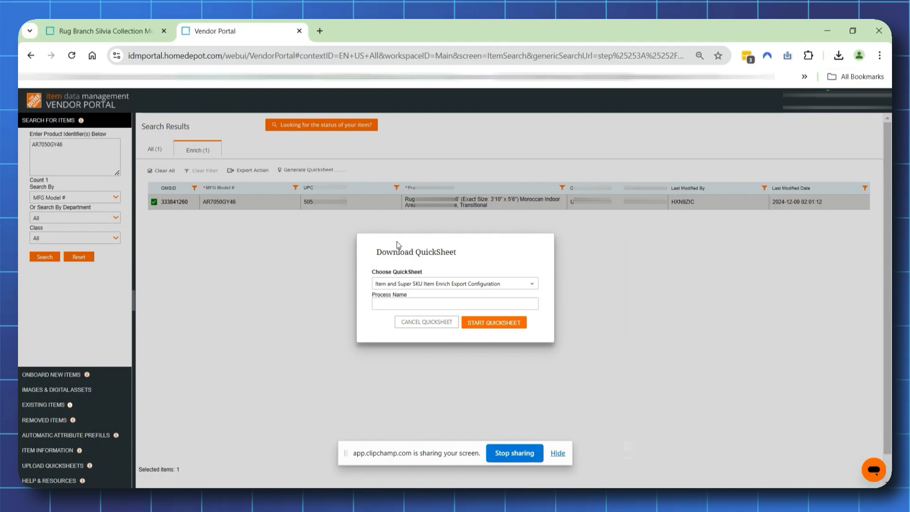
left_click(482, 323)
- Download the newest AR7050GY46 item enrichment QuickSheet from the Upload/Download Queue
left_click(68, 466)
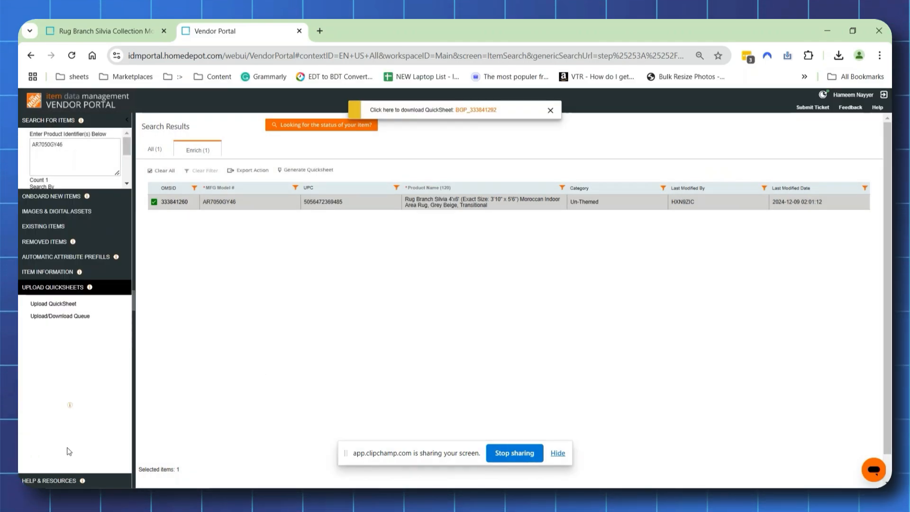
left_click(55, 256)
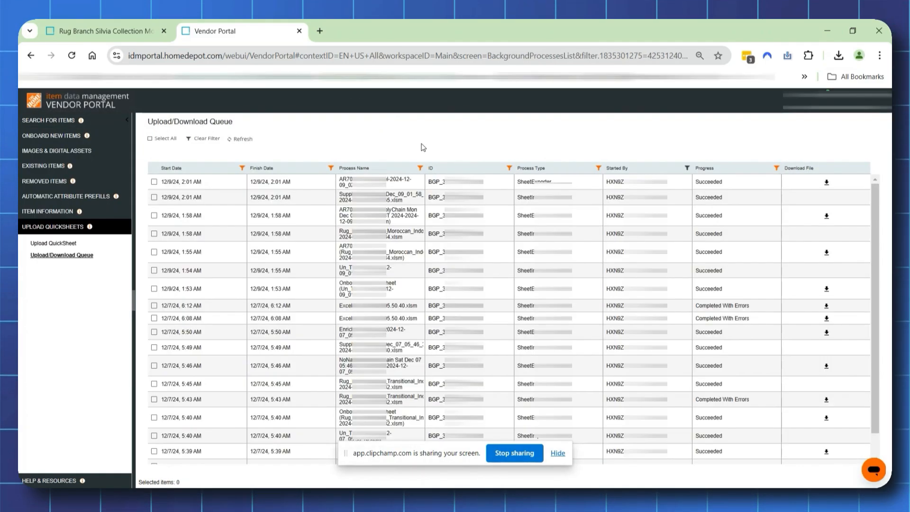
left_click(826, 183)
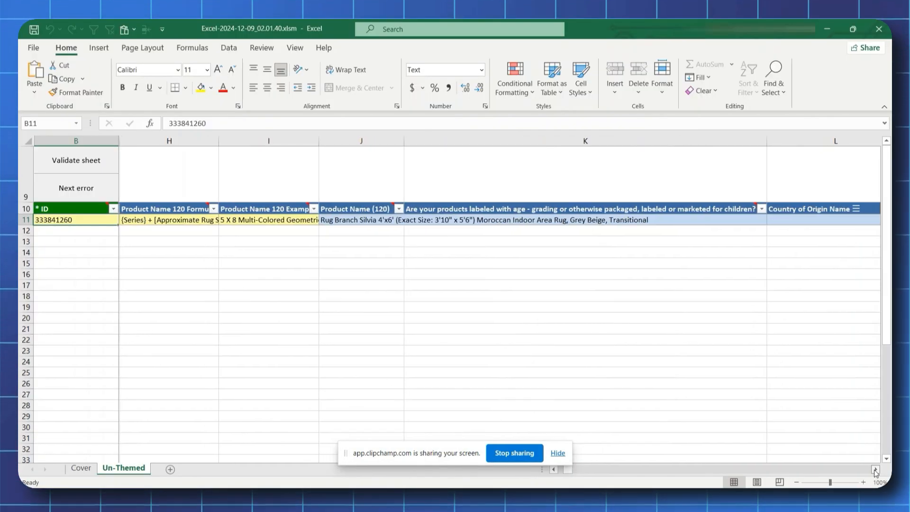
- Set row 11's Country of Origin Name to TURKEY in the Un-Themed sheet
left_click(875, 469)
left_click(876, 470)
left_click(875, 470)
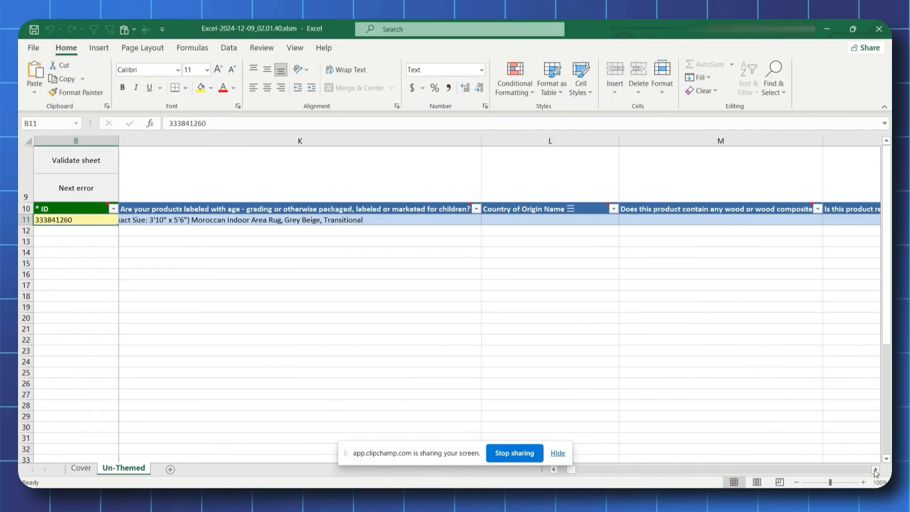
left_click(570, 209)
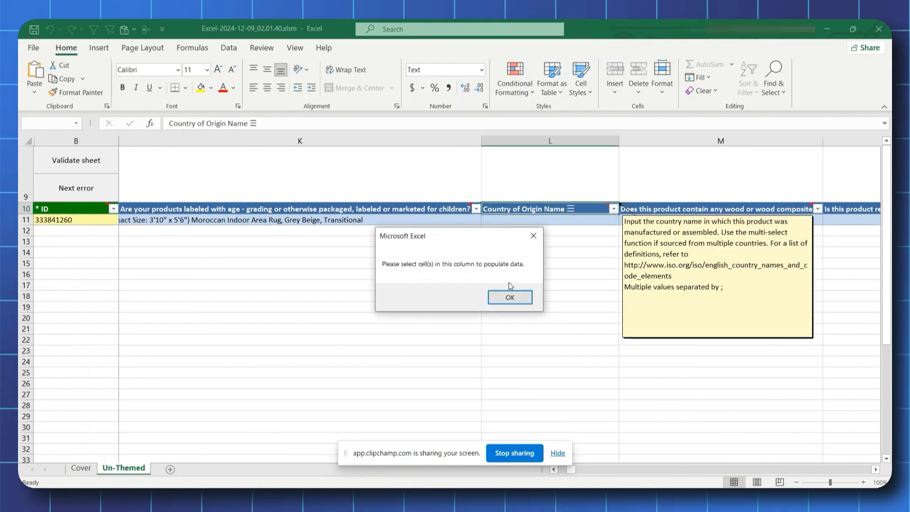
left_click(510, 297)
left_click(524, 224)
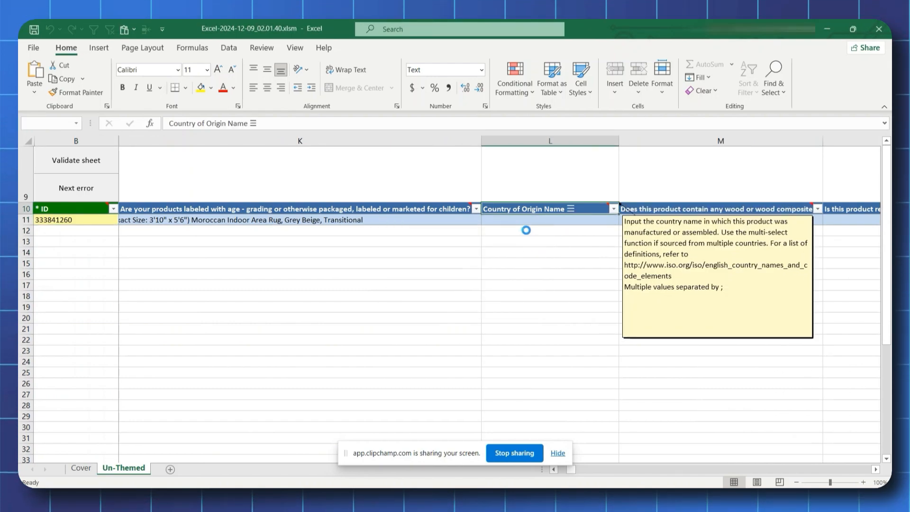
left_click(455, 158)
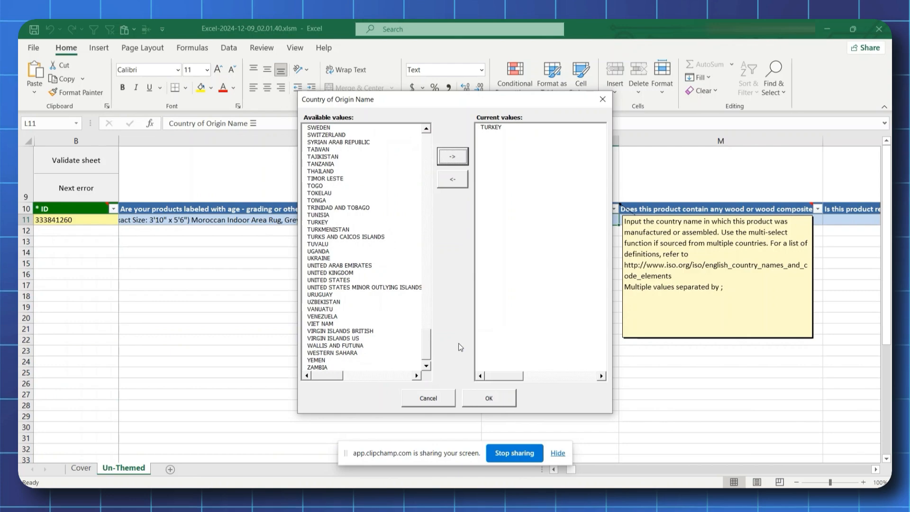
left_click(488, 398)
- Answer No in row 11 for containing wood or wood composite and for state-level VOC regulation
left_click(684, 228)
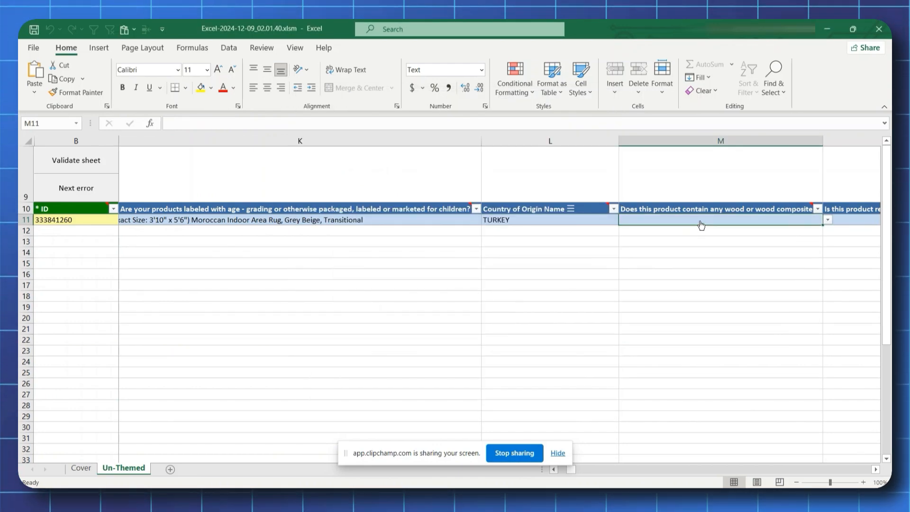
left_click(827, 220)
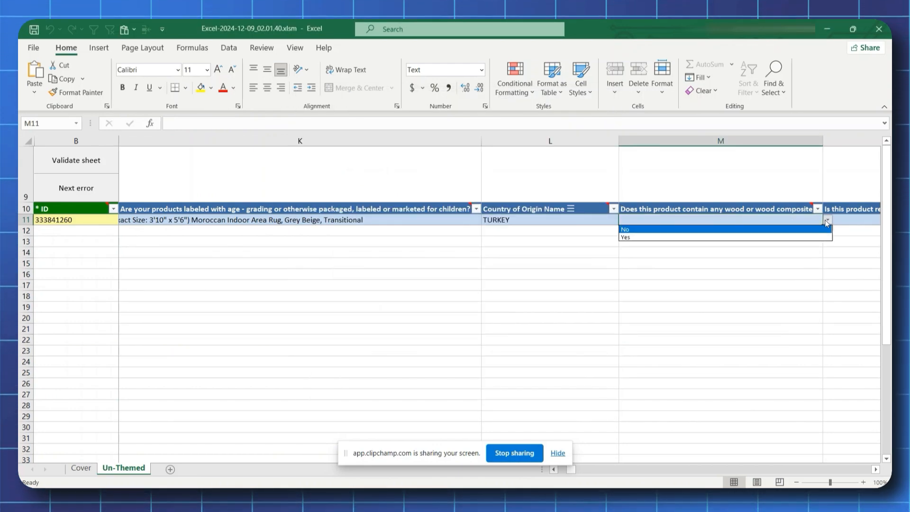
left_click(752, 228)
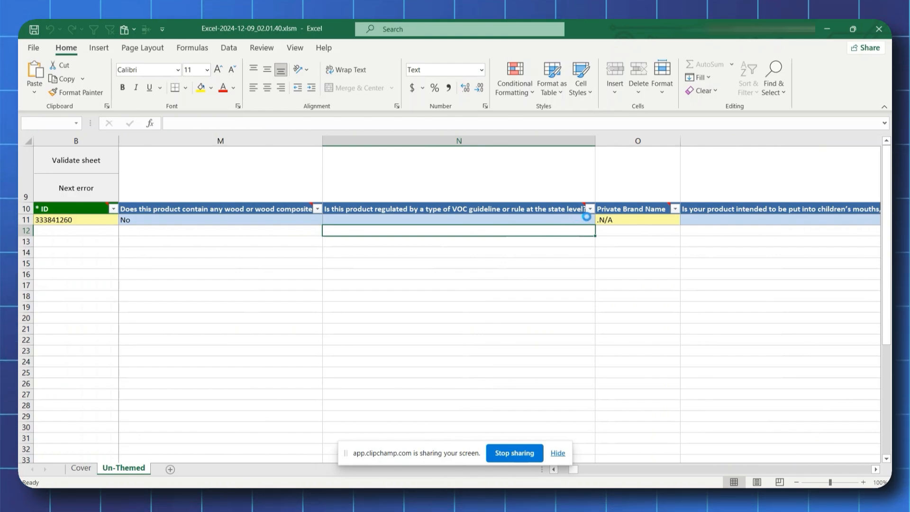
left_click(588, 217)
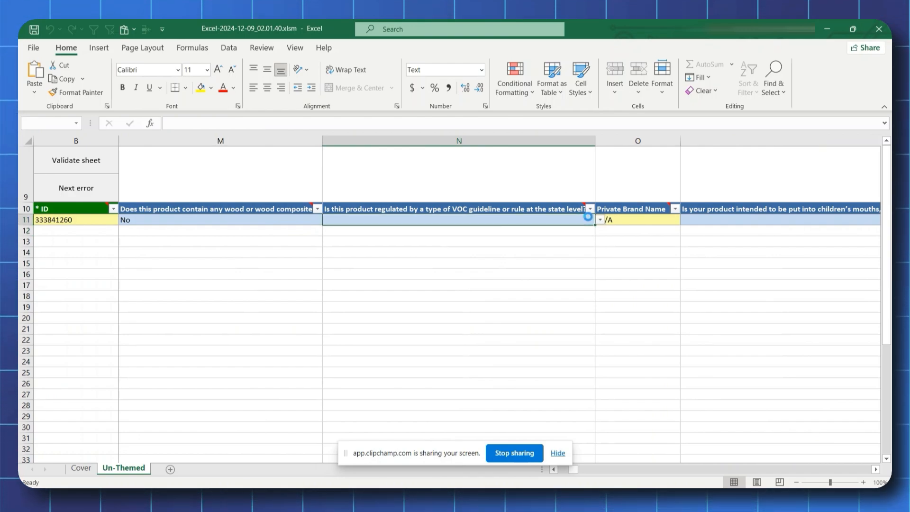
left_click(600, 220)
left_click(559, 230)
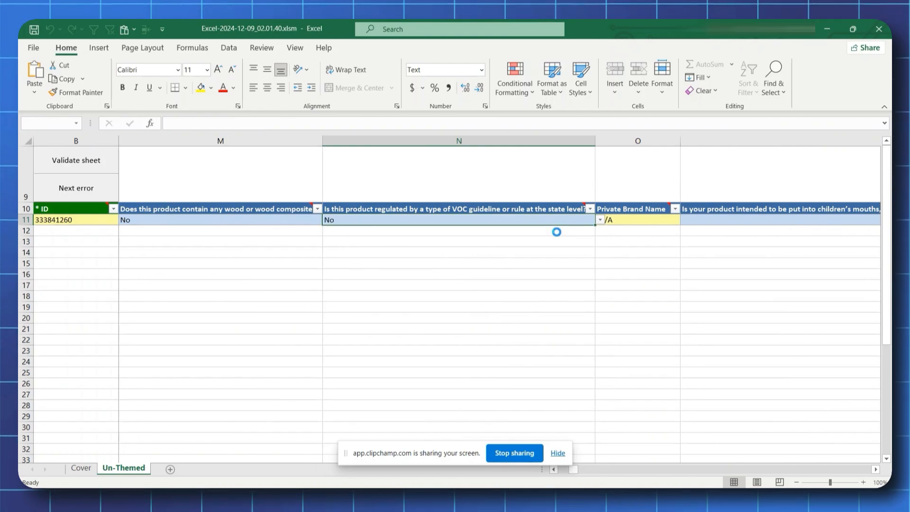
- Answer in row 11 whether the product is intended for children's mouths or bodies or mouthable by children under 3
key("Tab")
key("Tab")
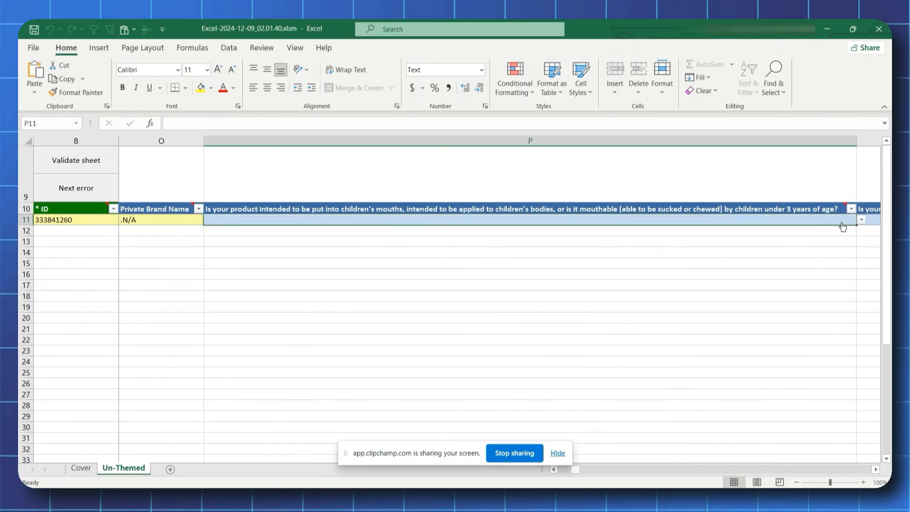
left_click(861, 219)
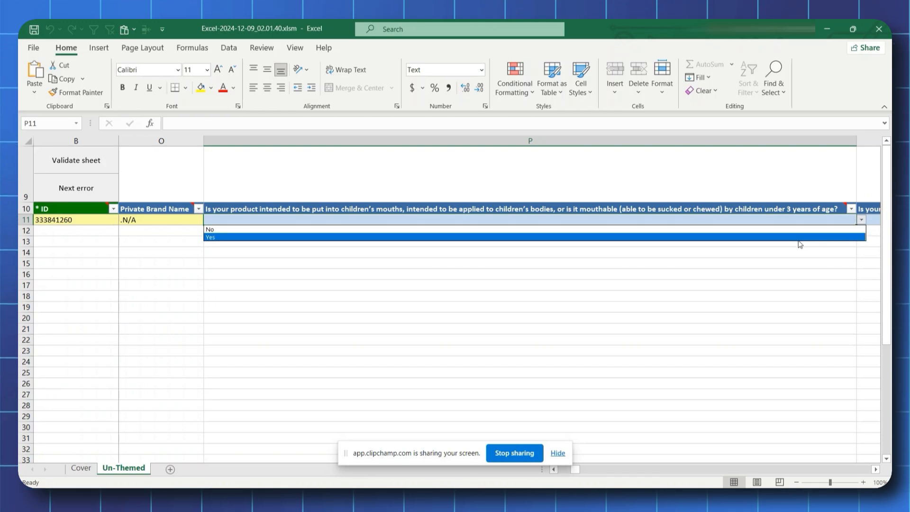
left_click(798, 237)
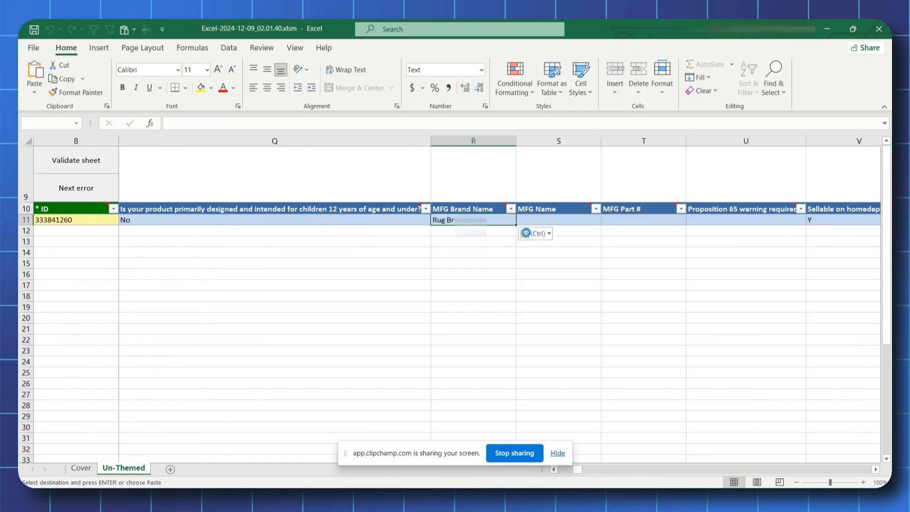
- Fill in row 11's MFG Name with Rug Branch and MFG Part # with AR7050GY46 by pasting the values
left_click(556, 223)
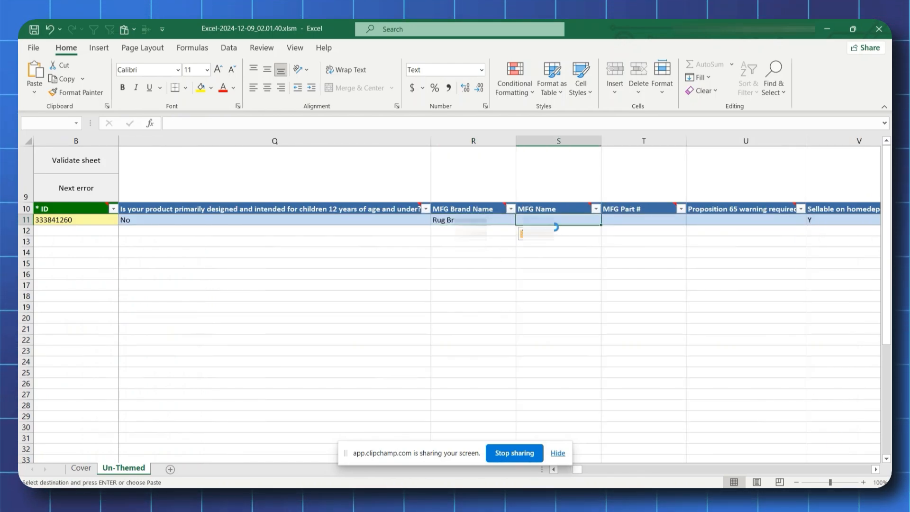
right_click(557, 254)
left_click(585, 255)
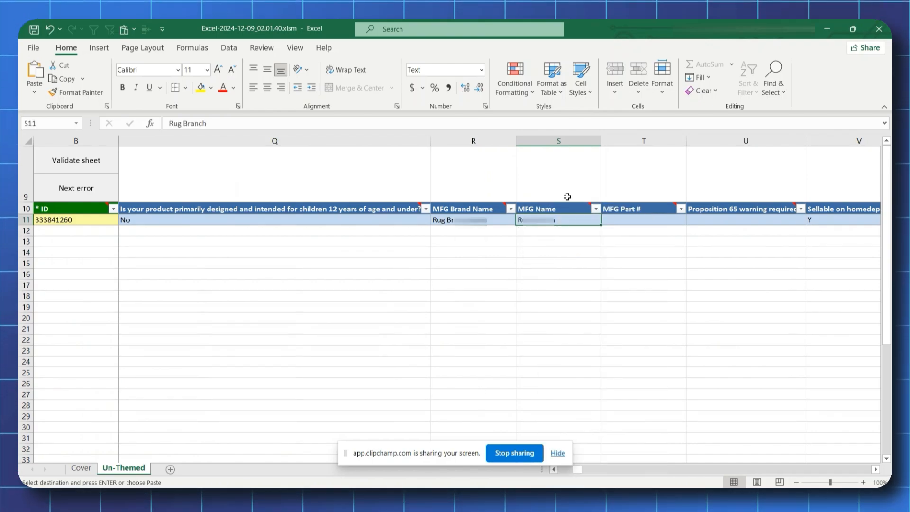
left_click(618, 220)
right_click(627, 241)
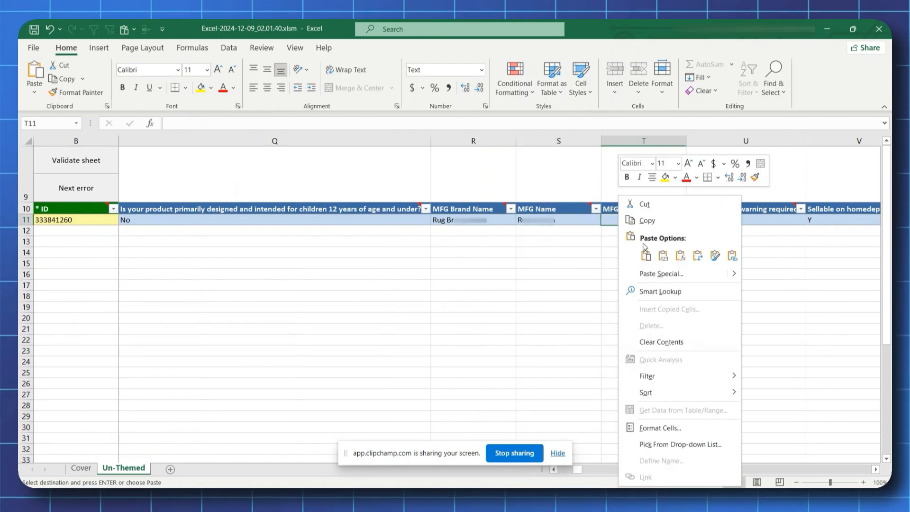
left_click(661, 255)
- Set row 11's Proposition 65 warning required answer to No
left_click(762, 232)
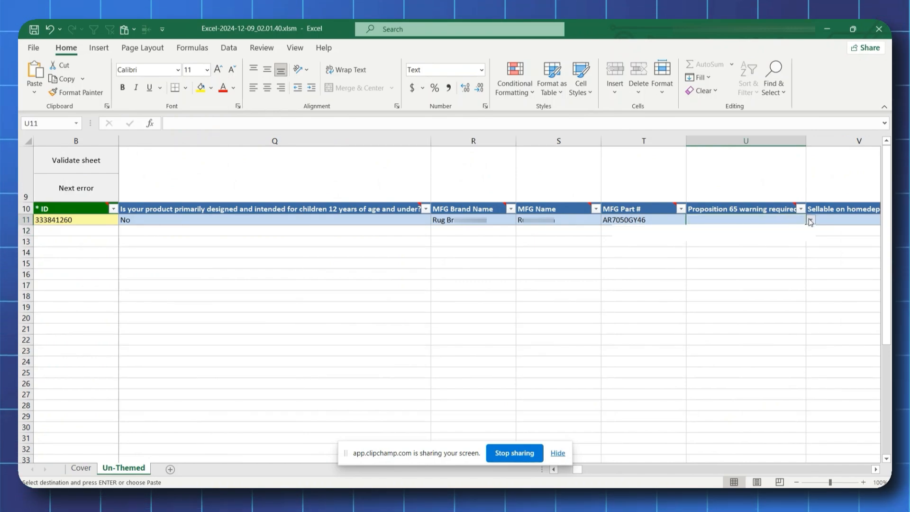
left_click(810, 220)
left_click(765, 237)
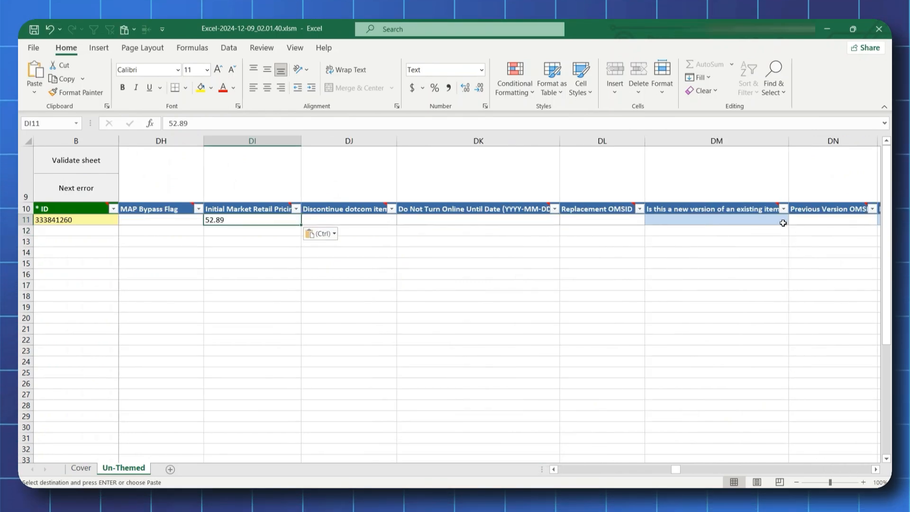
- Answer No in row 11 for whether this is a new version of an existing item
left_click(761, 219)
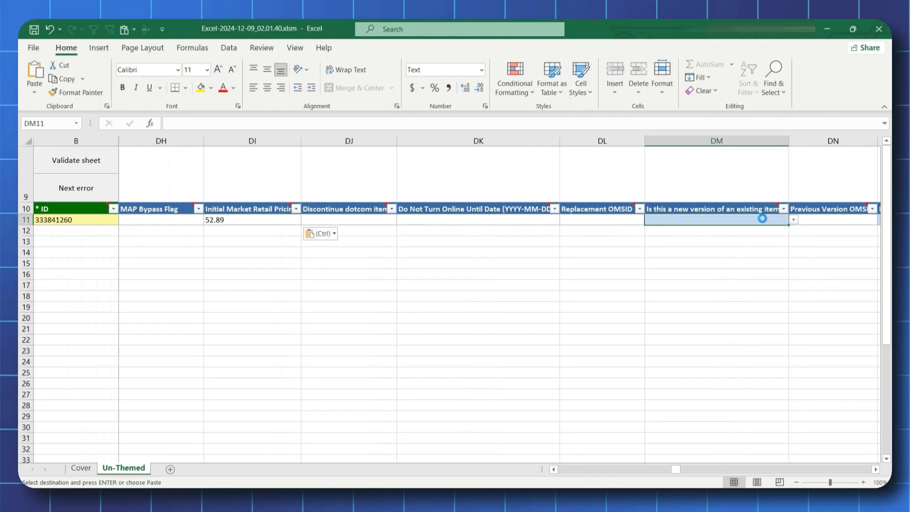
left_click(793, 220)
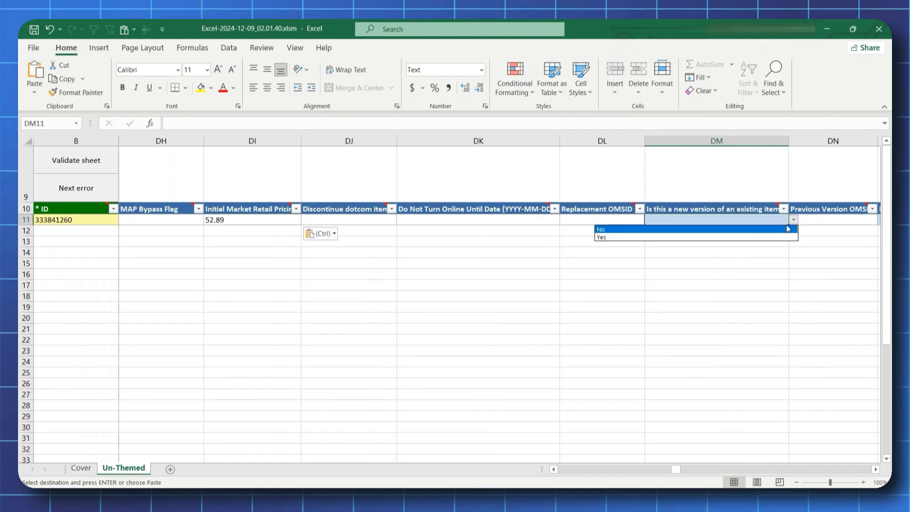
left_click(773, 230)
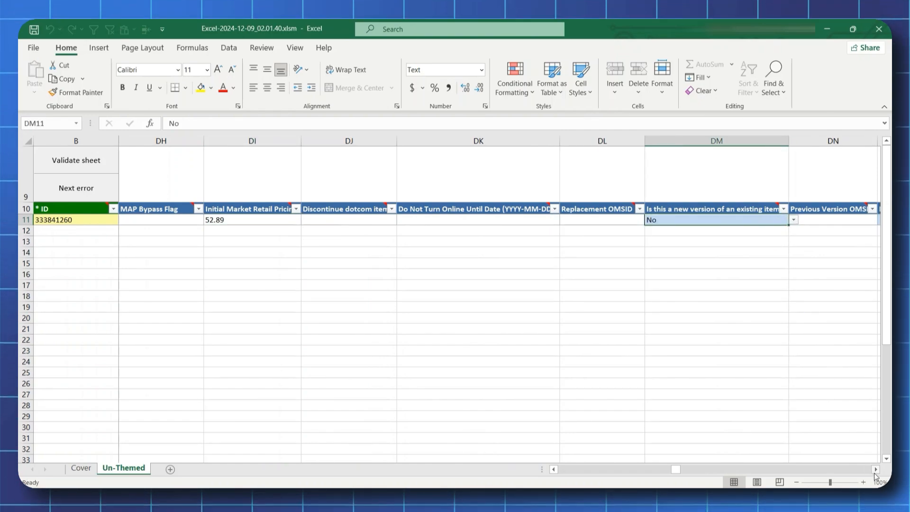
- Fill in row 11's Initial Cost and Item Weight by pasting the copied values without their source formatting
left_click(875, 470)
left_click(876, 469)
right_click(587, 219)
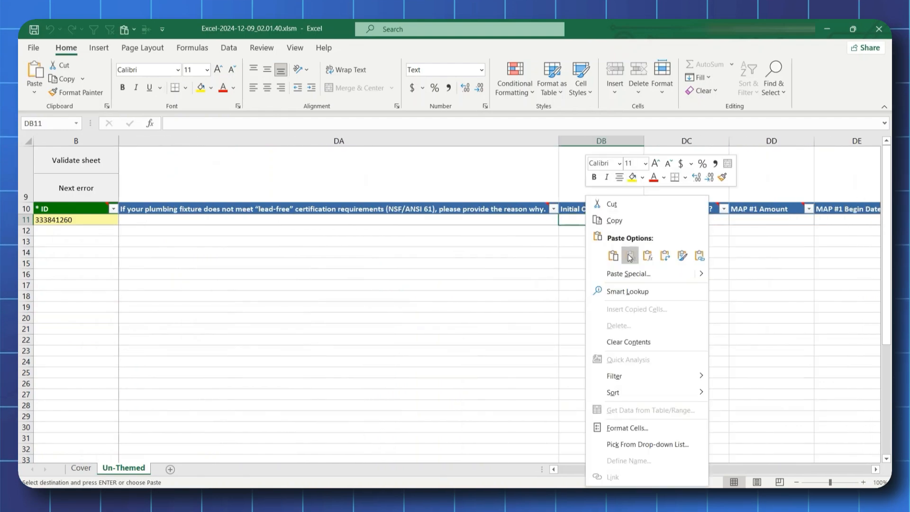
left_click(615, 219)
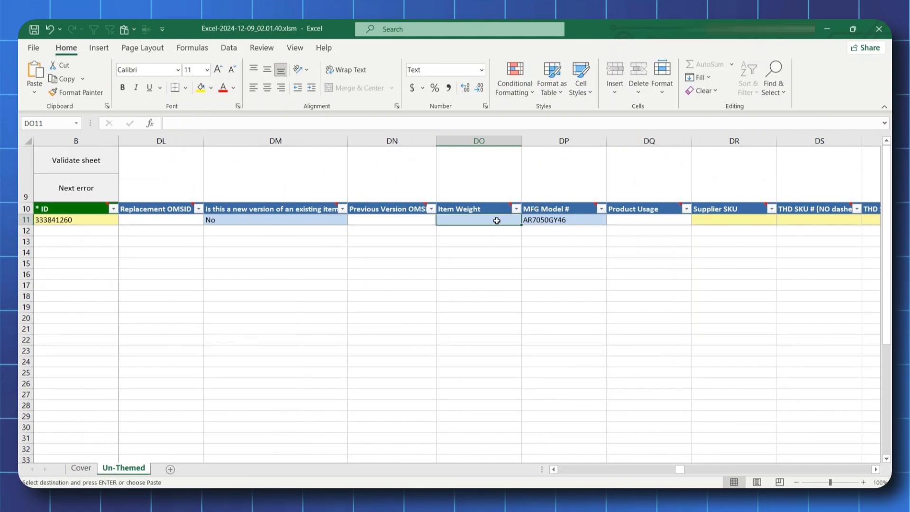
right_click(496, 220)
left_click(544, 256)
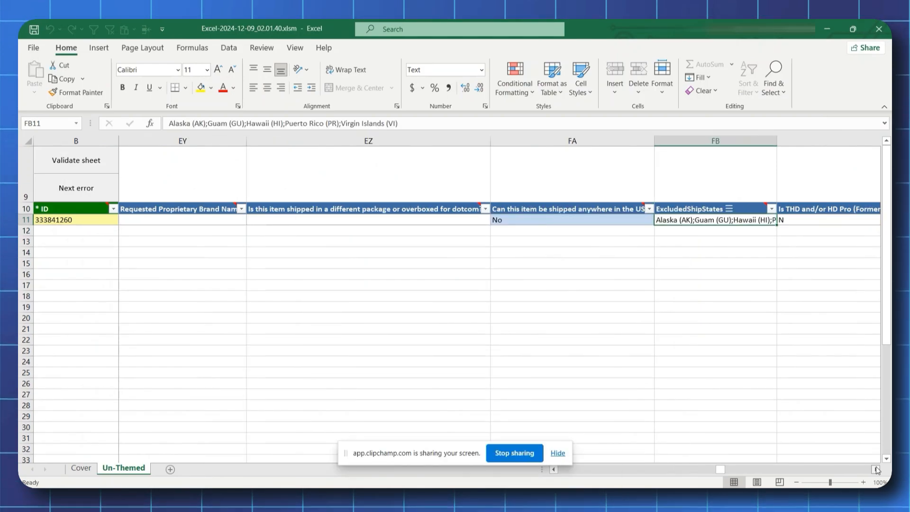
- Go to row 11's Sell Pkg Qty (as sold to consumer) cell, past the excluded ship states and importer of record columns
left_click(875, 469)
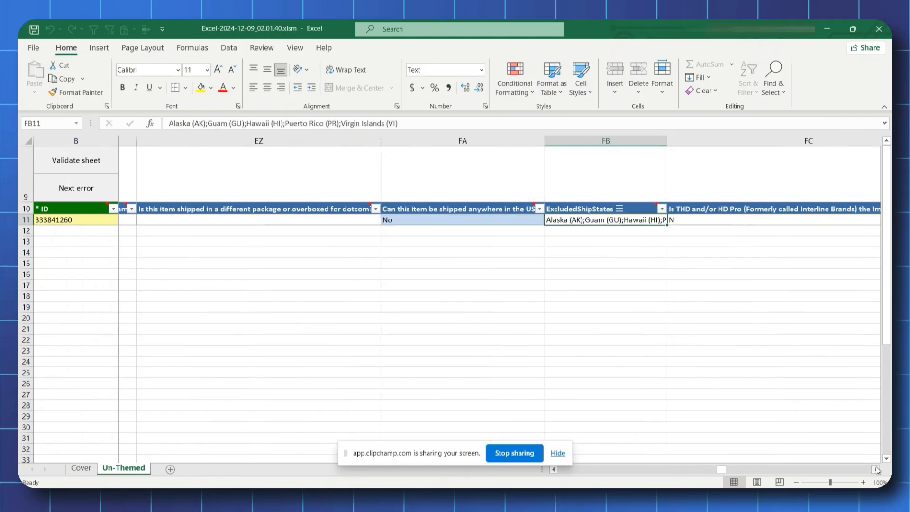
left_click(875, 470)
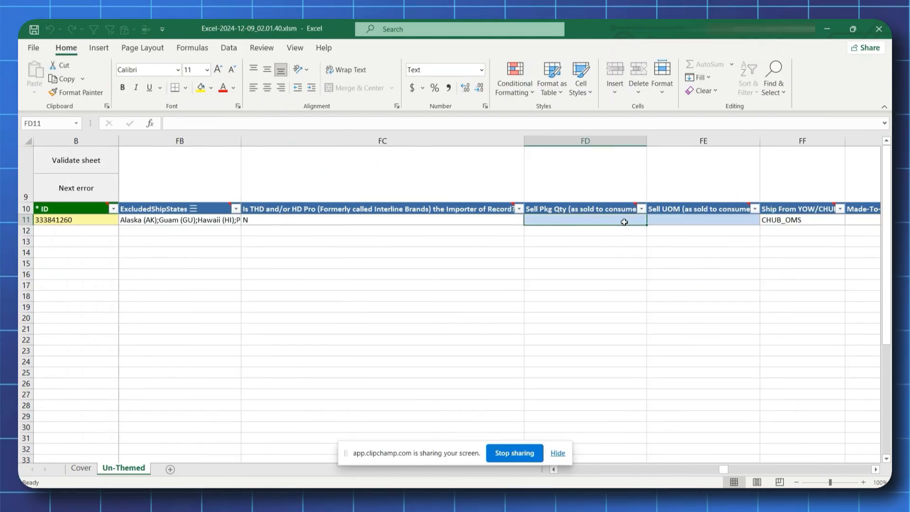